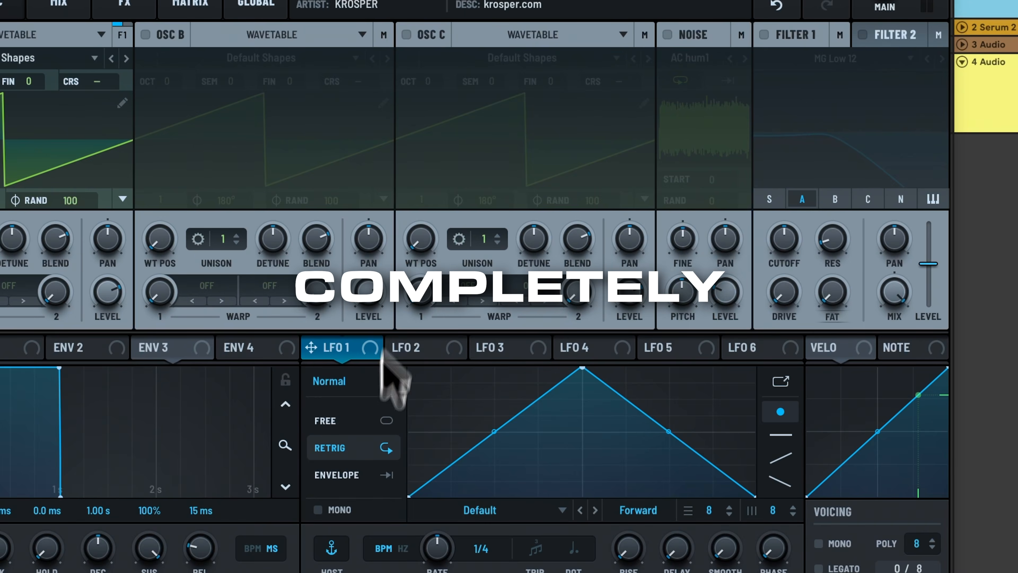
Step: Set LFO 1 to Envelope mode and undo that change
click(365, 474)
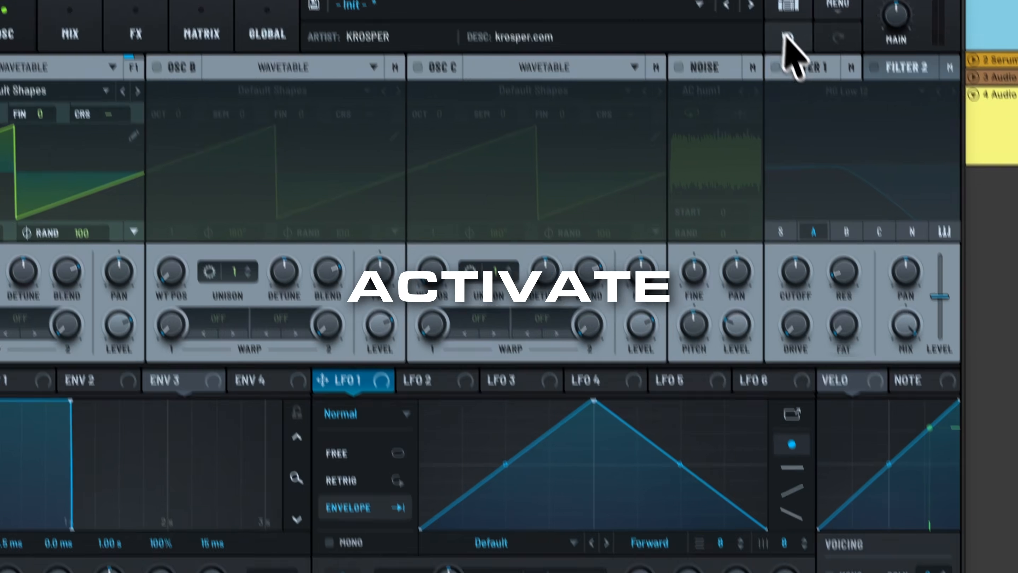
click(776, 6)
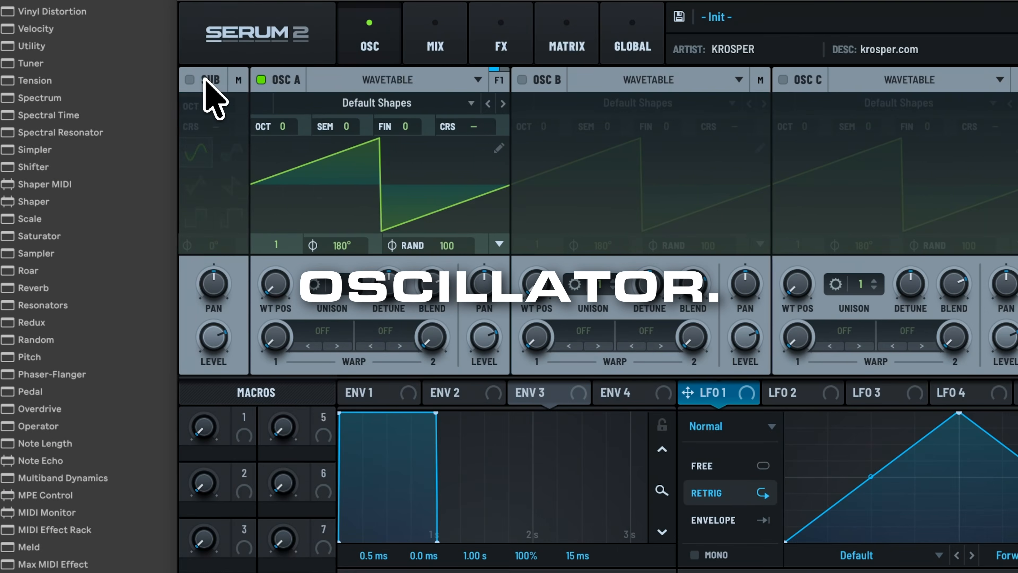
Step: Enable the Sub oscillator with its level at 0% and switch off oscillator A
click(206, 79)
click(260, 79)
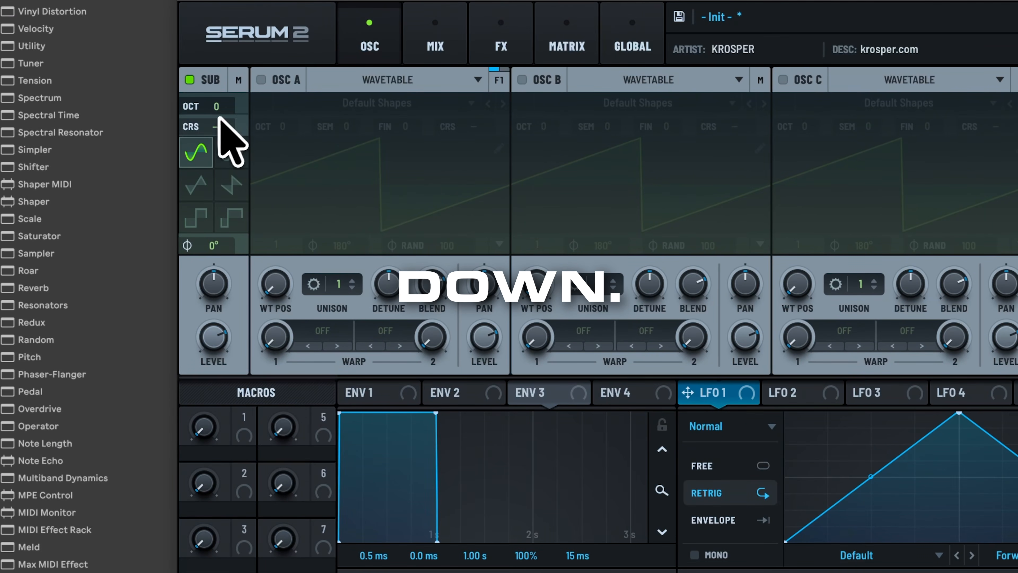
drag(219, 341, 219, 510)
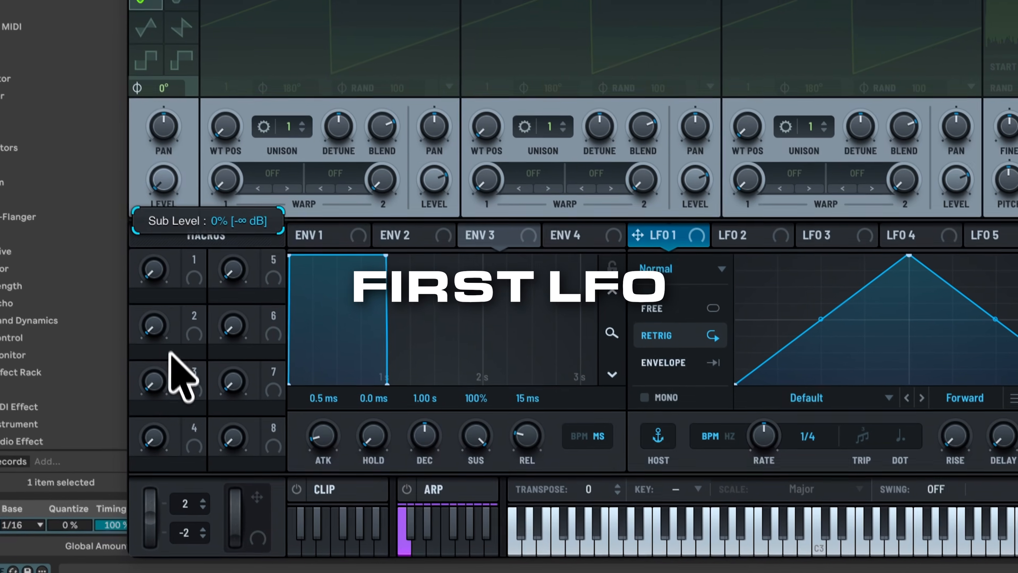
Step: Set LFO 1 to Envelope mode with a curved rise to full by the first quarter, held there, and assign it to the Sub level
click(675, 353)
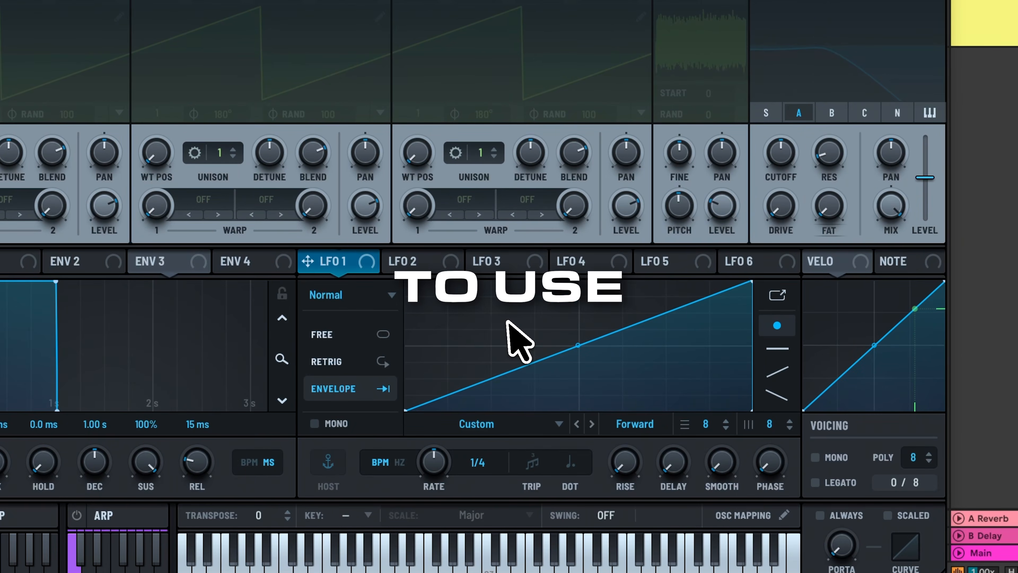
drag(507, 321, 489, 264)
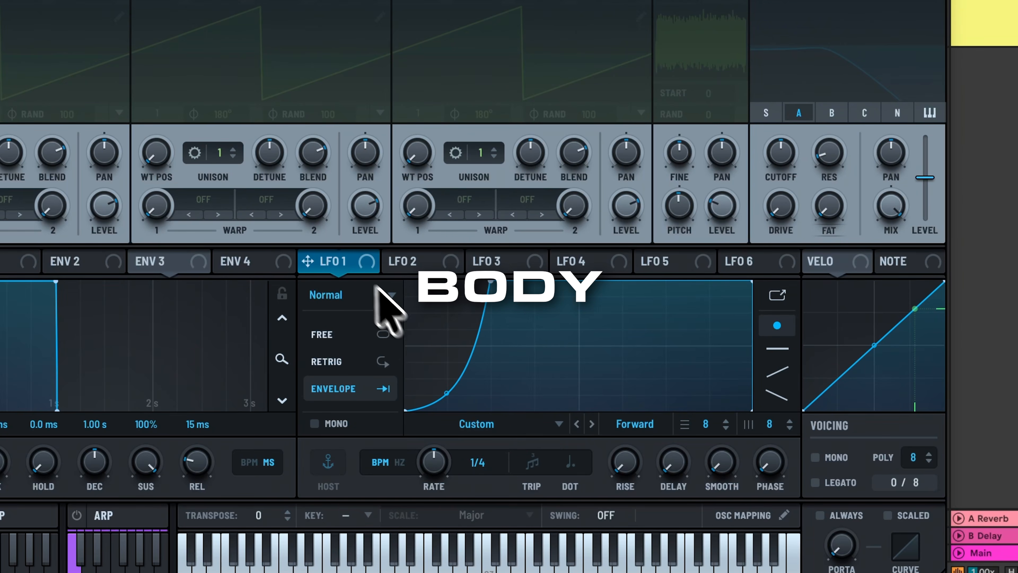
drag(351, 263, 0, 211)
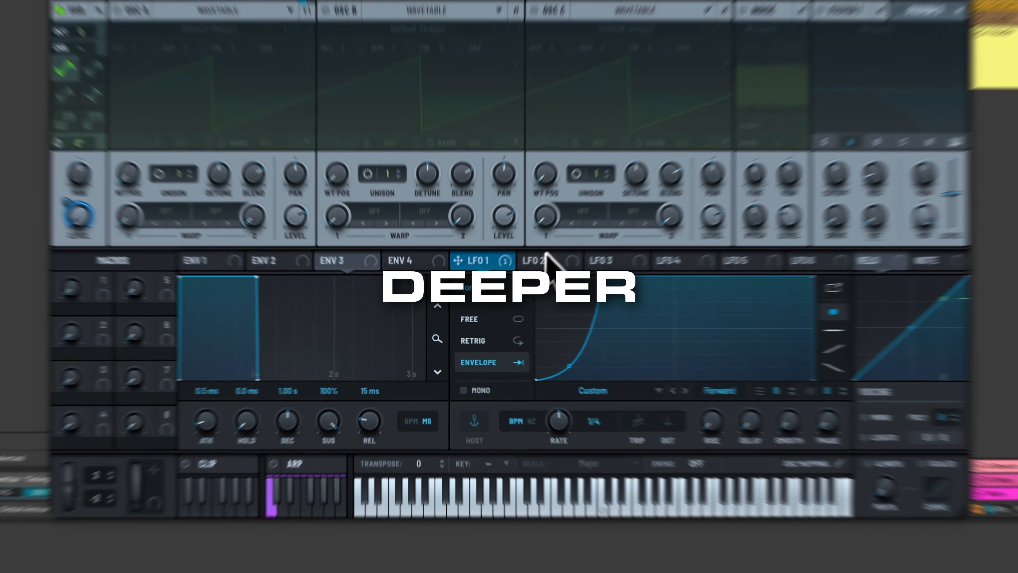
Step: Set LFO 2 to Envelope mode with a curve falling from full at the start, and assign it to the Sub coarse pitch
click(521, 276)
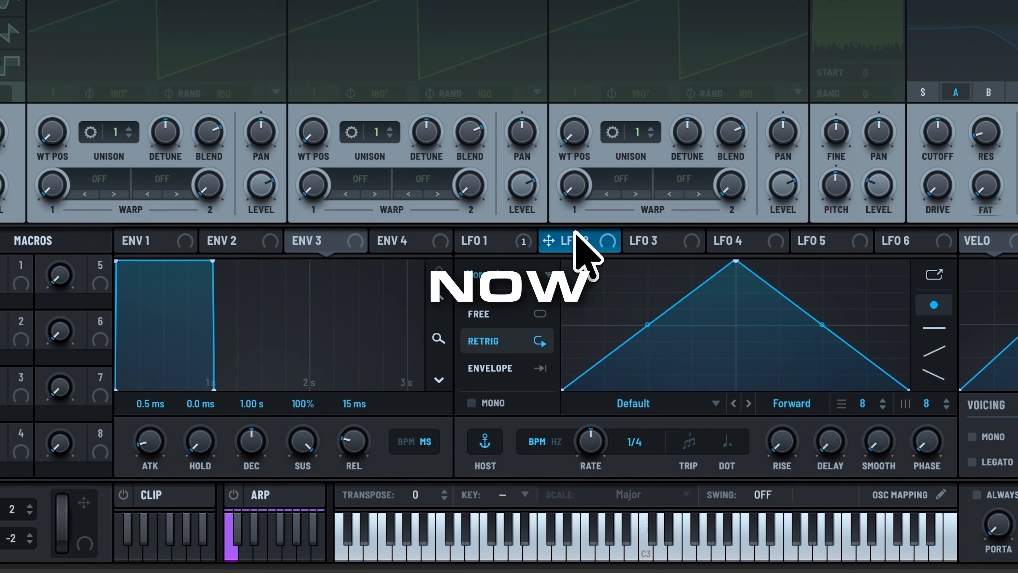
click(521, 369)
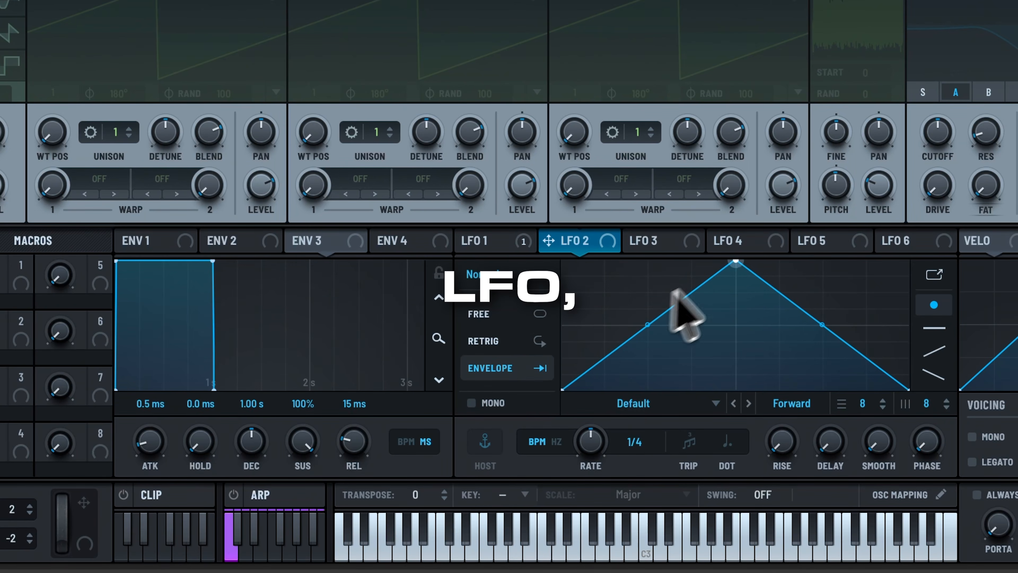
drag(738, 261, 516, 192)
drag(736, 324, 738, 350)
drag(577, 240, 275, 311)
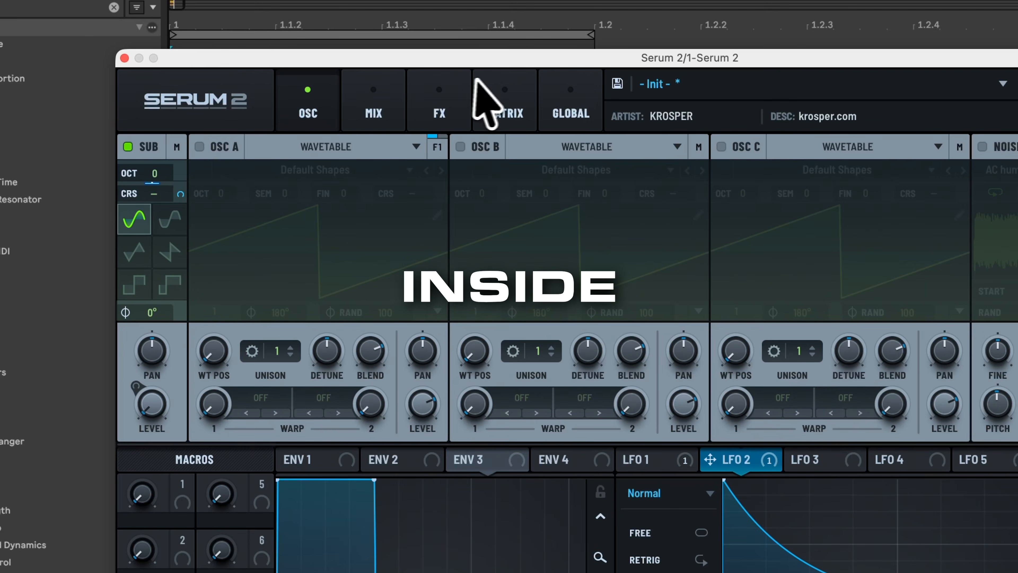
Step: Fine-tune LFO 2's modulation amount on Sub Coarse Pitch in the modulation matrix and return to the oscillators
click(490, 98)
drag(451, 214, 463, 215)
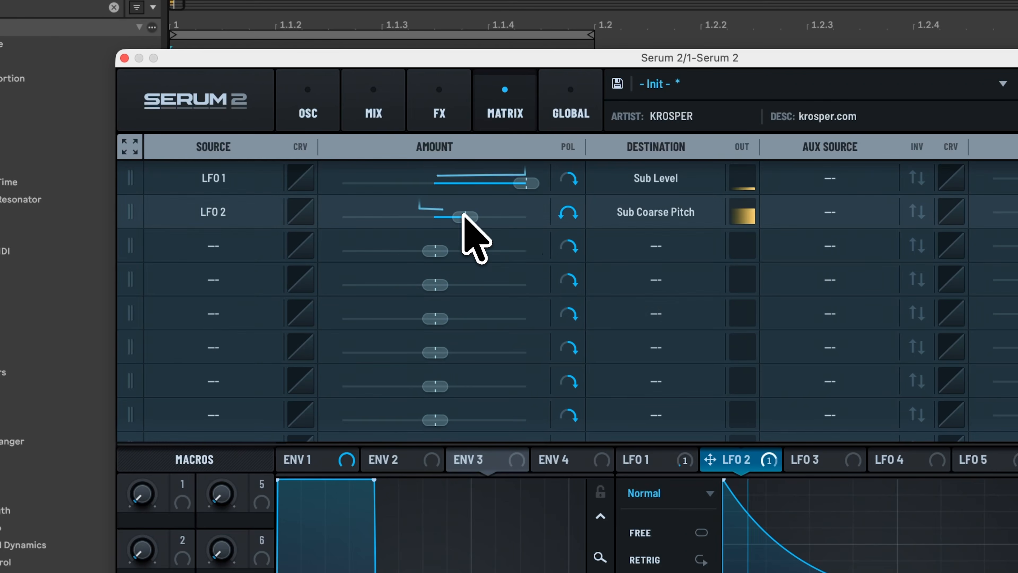
click(301, 107)
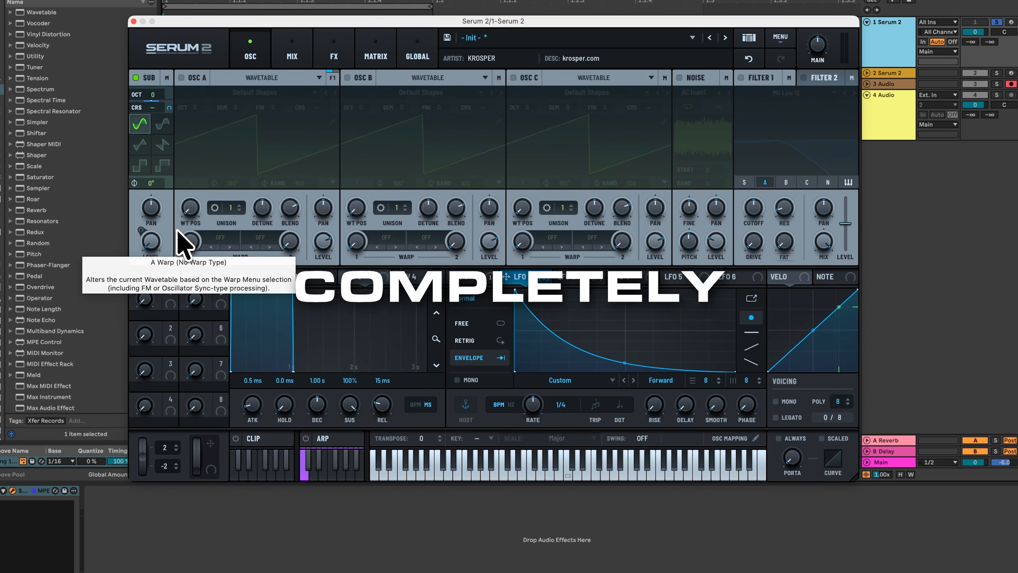
Step: Set LFO 3 to Envelope mode, shaped as a rounded drop to zero by the first quarter and a curved rise to a second peak near the middle
click(570, 276)
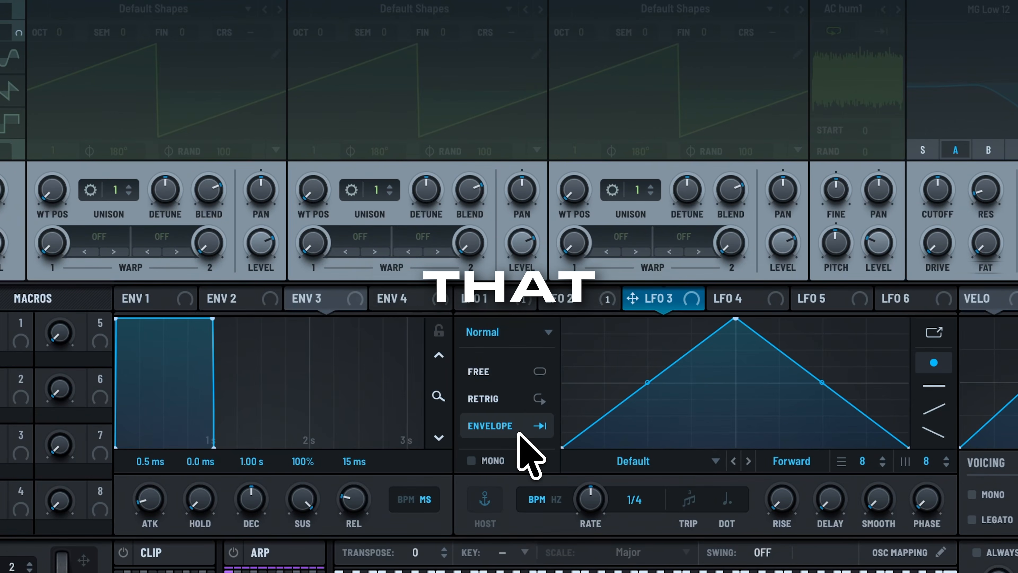
drag(737, 326, 556, 263)
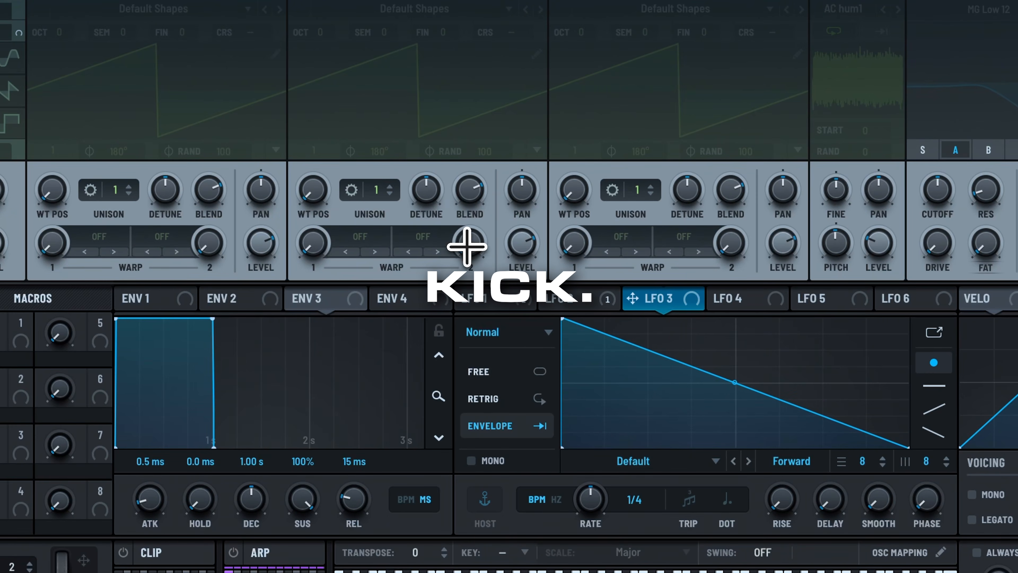
drag(735, 382, 649, 448)
drag(605, 383, 617, 348)
double_click(727, 389)
drag(726, 389, 749, 354)
drag(702, 410, 709, 446)
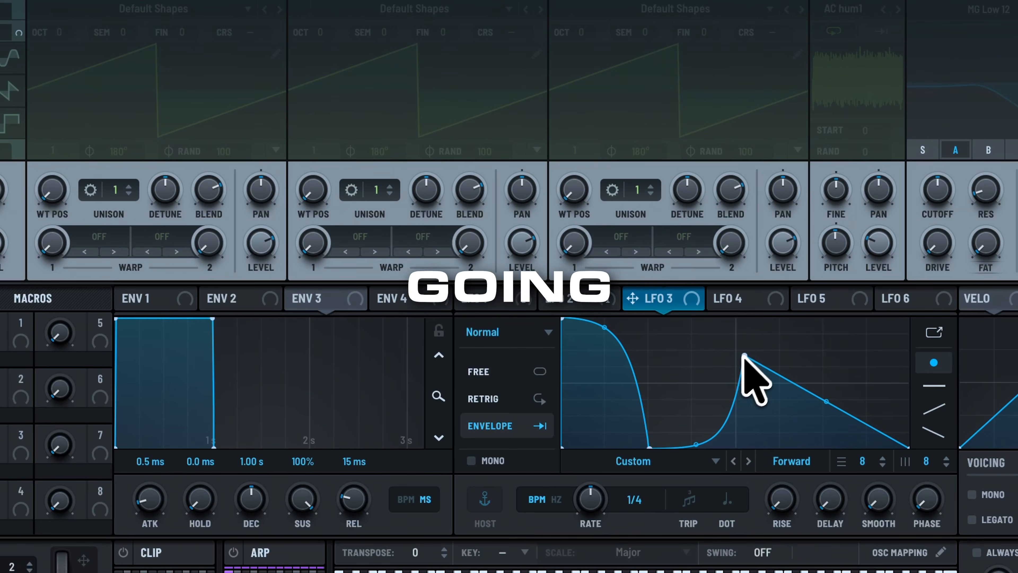
Step: Enable oscillator A with LFO 3 modulating its level, and set its octave to +2 and random phase to 0
drag(497, 289, 261, 245)
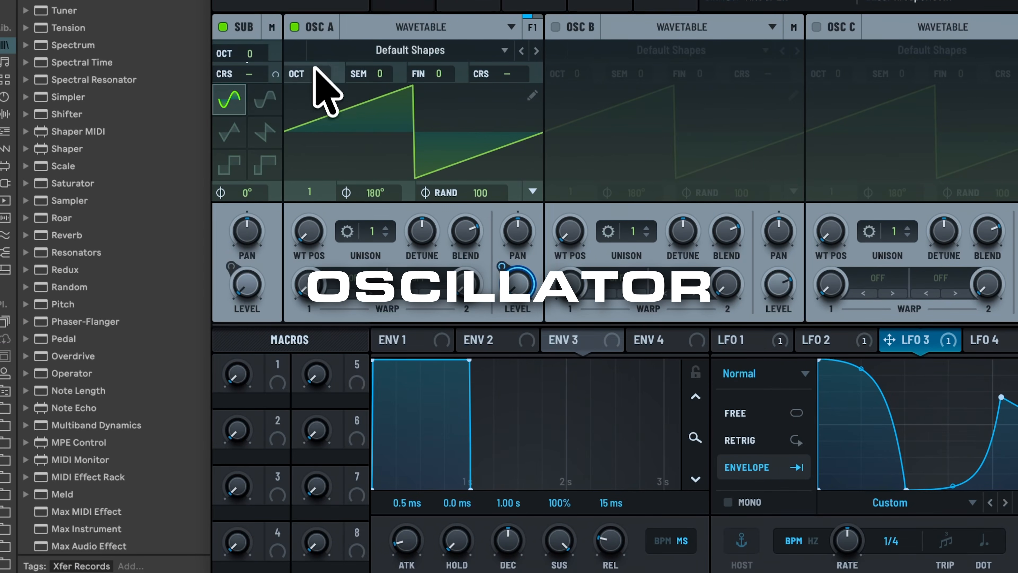
drag(314, 68, 318, 30)
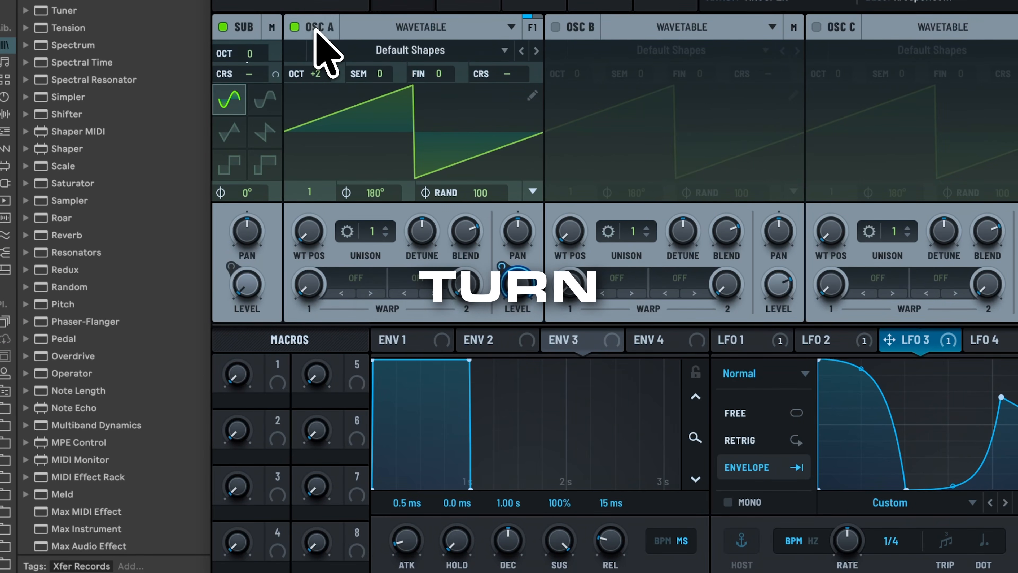
drag(471, 196, 479, 514)
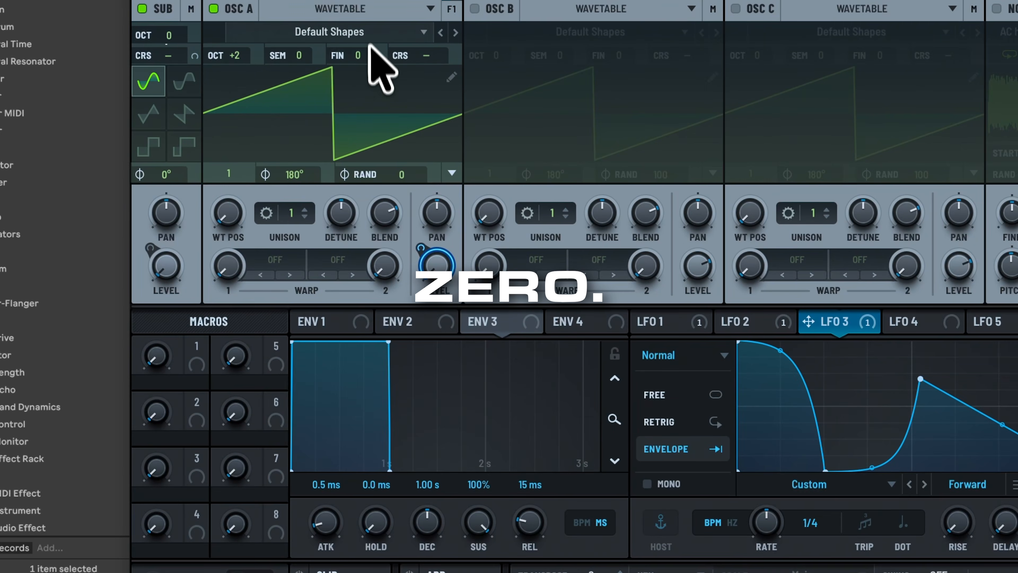
Step: Load the MsAw wavetable into oscillator A
click(367, 35)
mouse_move(381, 77)
mouse_move(401, 58)
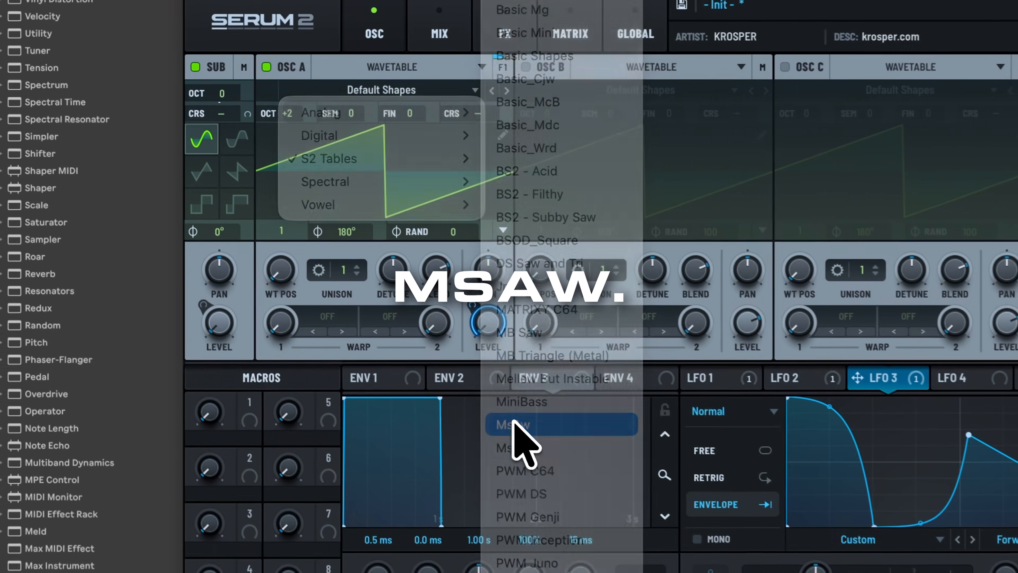
click(375, 340)
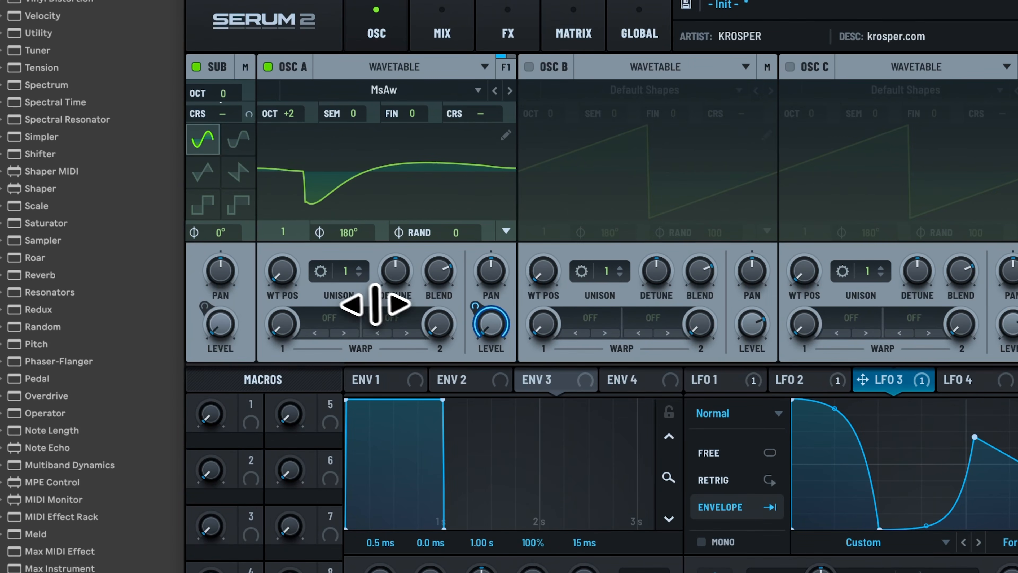
Step: Set oscillator A's wavetable position to 135 and its unison to 5 voices with detune at maximum
drag(291, 273, 318, 55)
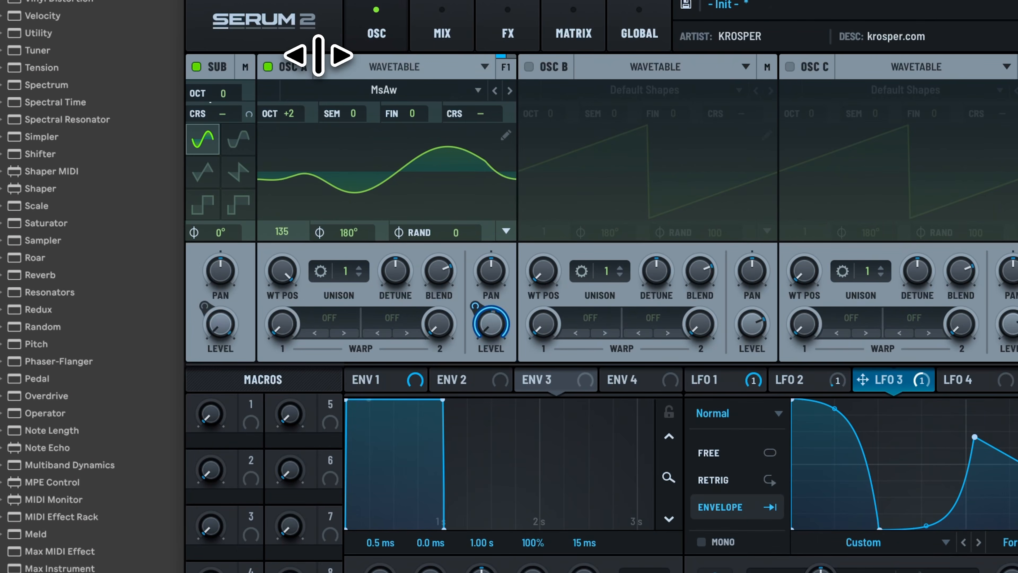
drag(345, 271, 352, 236)
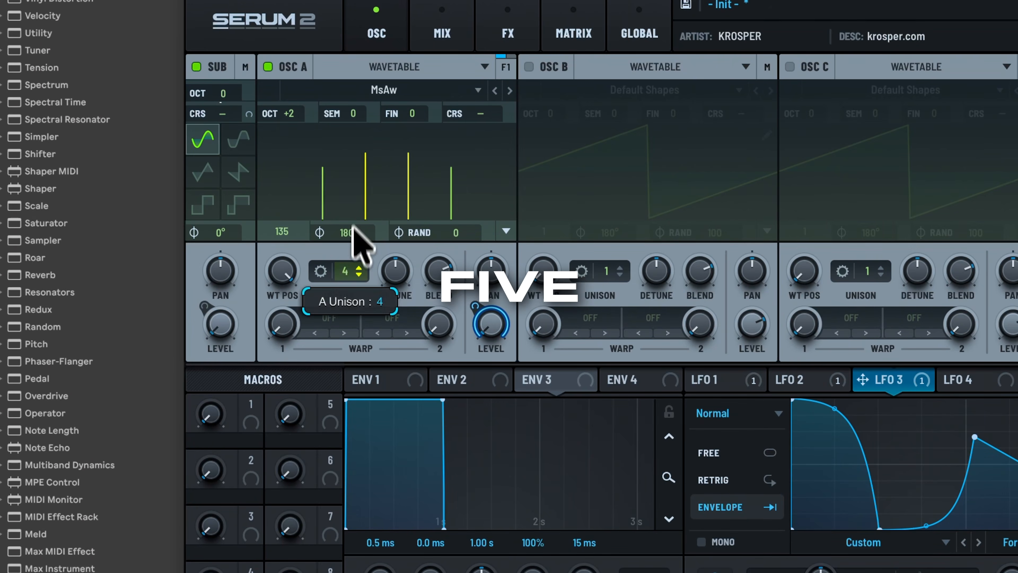
drag(397, 296, 414, 57)
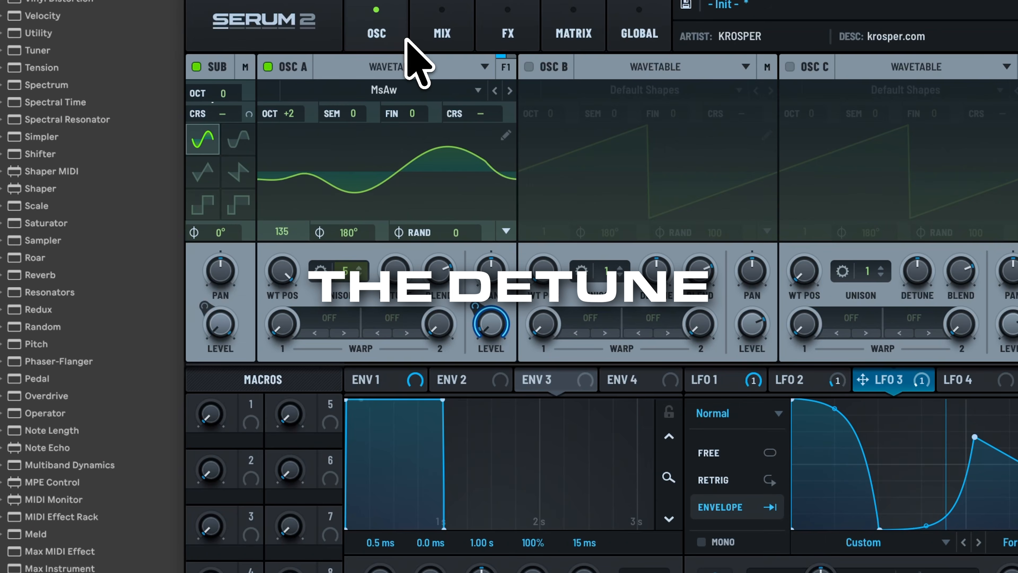
Step: Set oscillator A's first warp to Sync and raise its amount slightly
click(344, 330)
drag(286, 325, 289, 308)
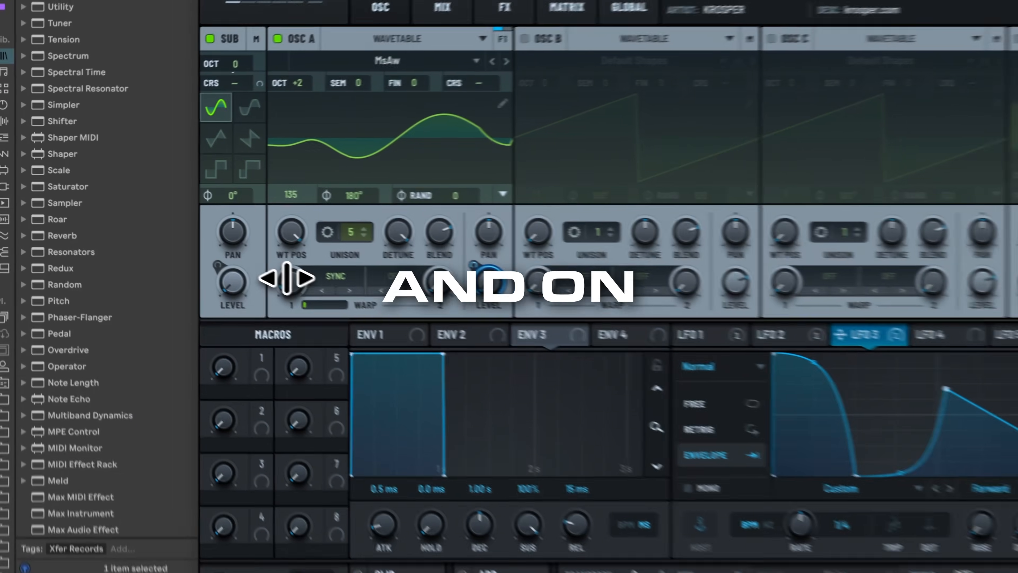
drag(195, 230, 188, 231)
drag(306, 275, 314, 217)
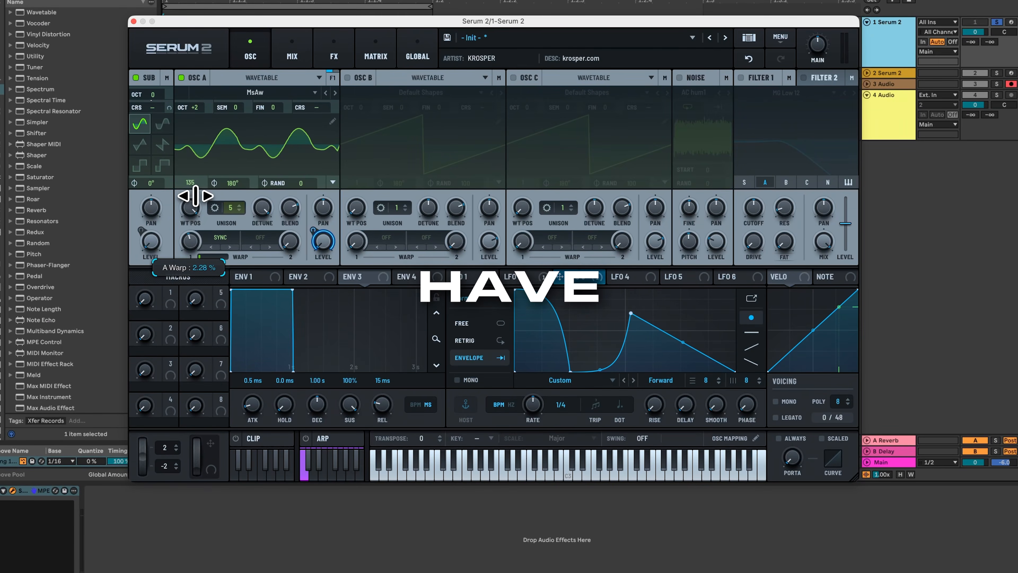
drag(195, 197, 195, 196)
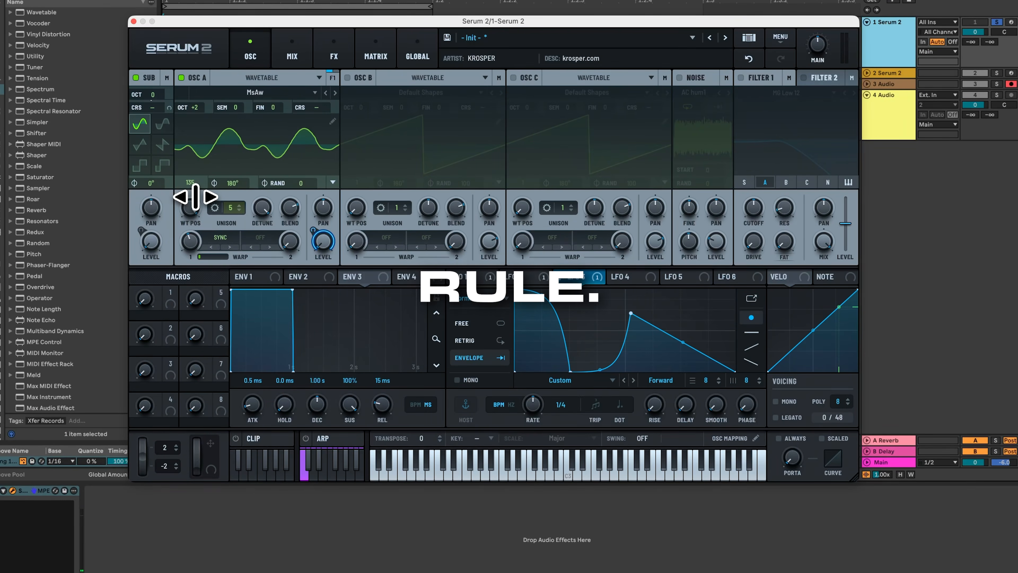
Step: Set oscillator A's second warp to Bend +/- and adjust its amount
click(257, 239)
mouse_move(272, 281)
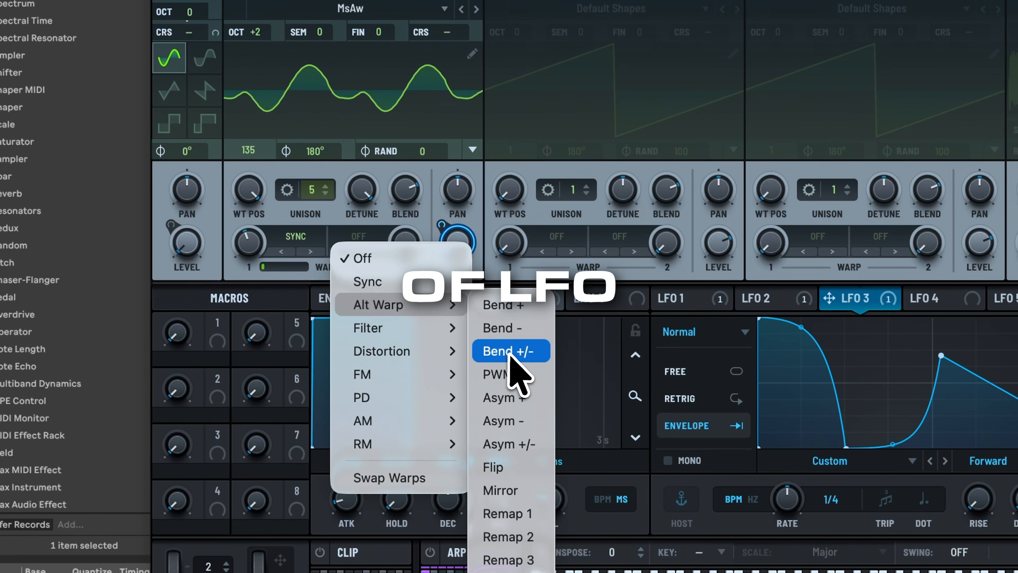
click(511, 352)
drag(420, 247, 423, 234)
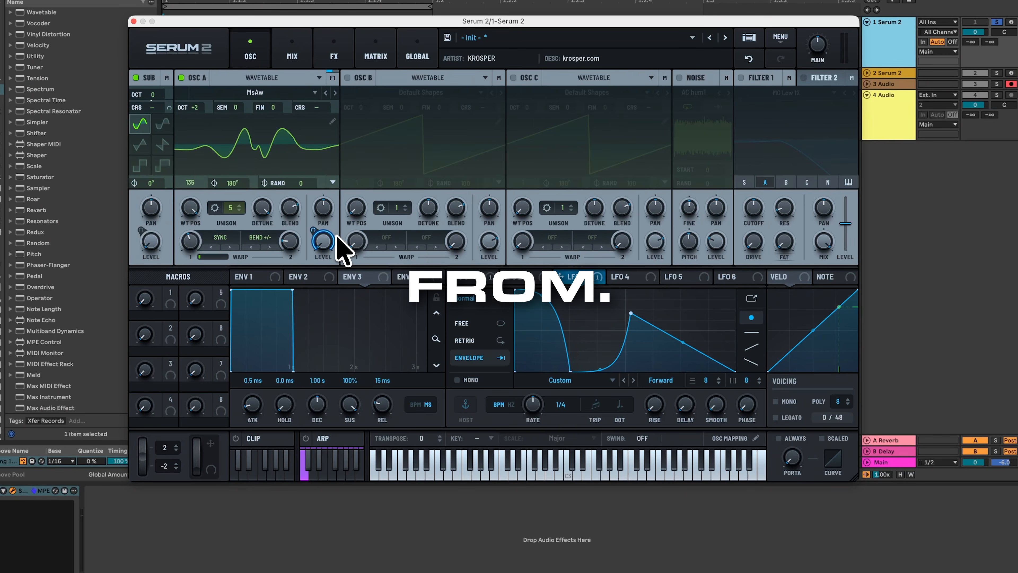
Step: Enable the Noise oscillator and load White noise
click(679, 77)
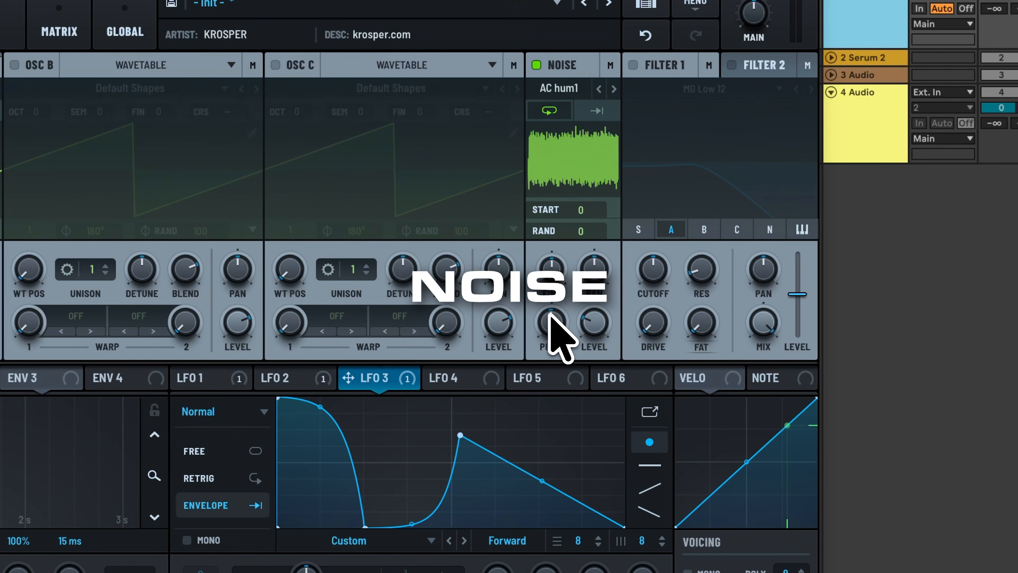
click(578, 103)
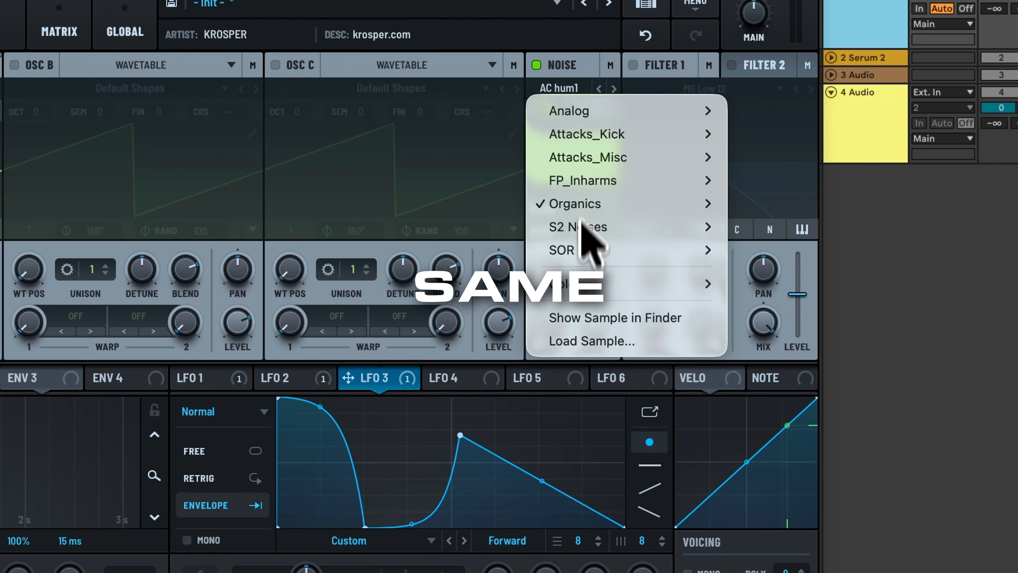
mouse_move(586, 285)
click(758, 285)
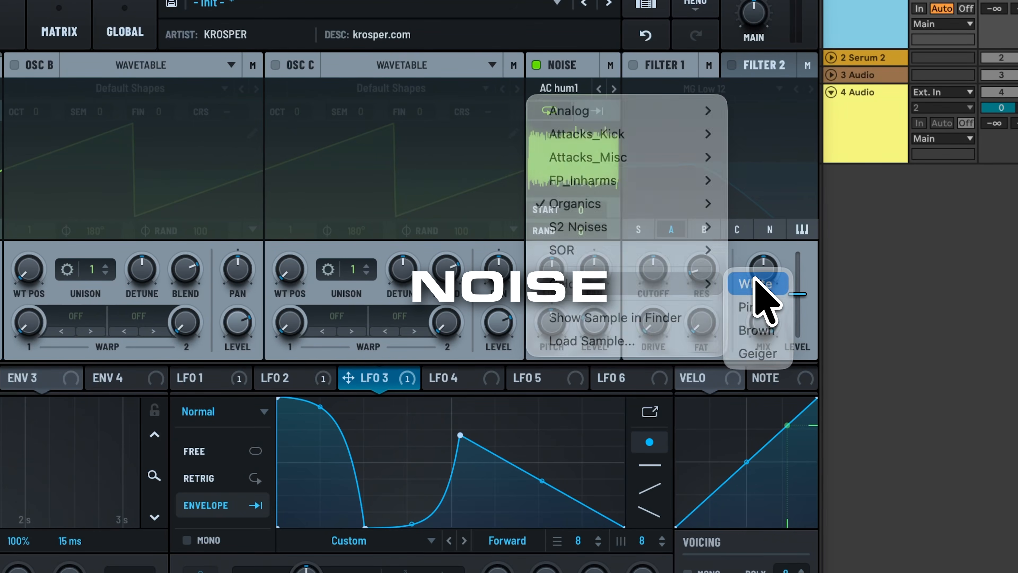
Step: Adjust the noise filter slightly and assign LFO 3 to the noise level
drag(548, 314, 552, 300)
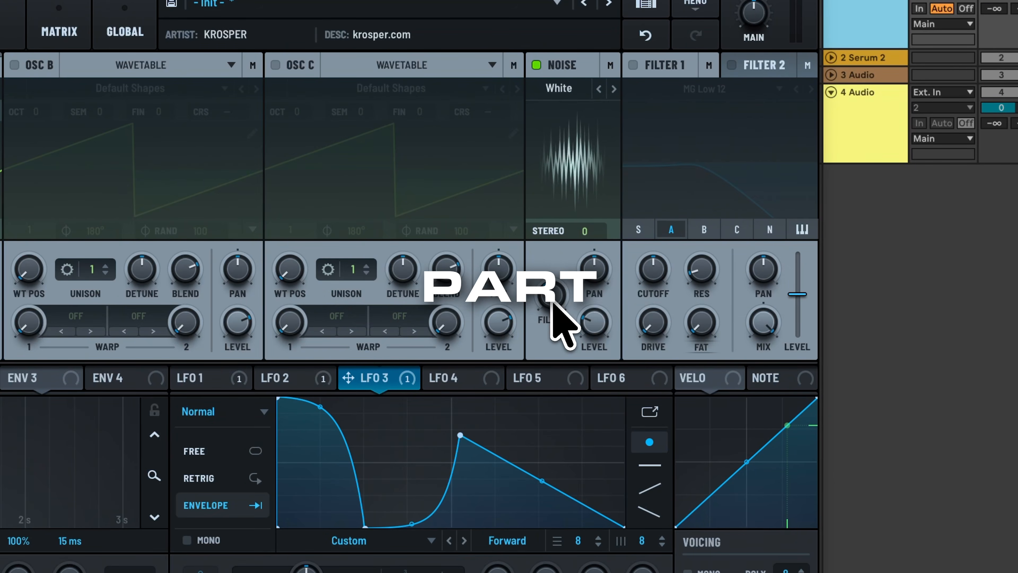
drag(399, 377, 592, 327)
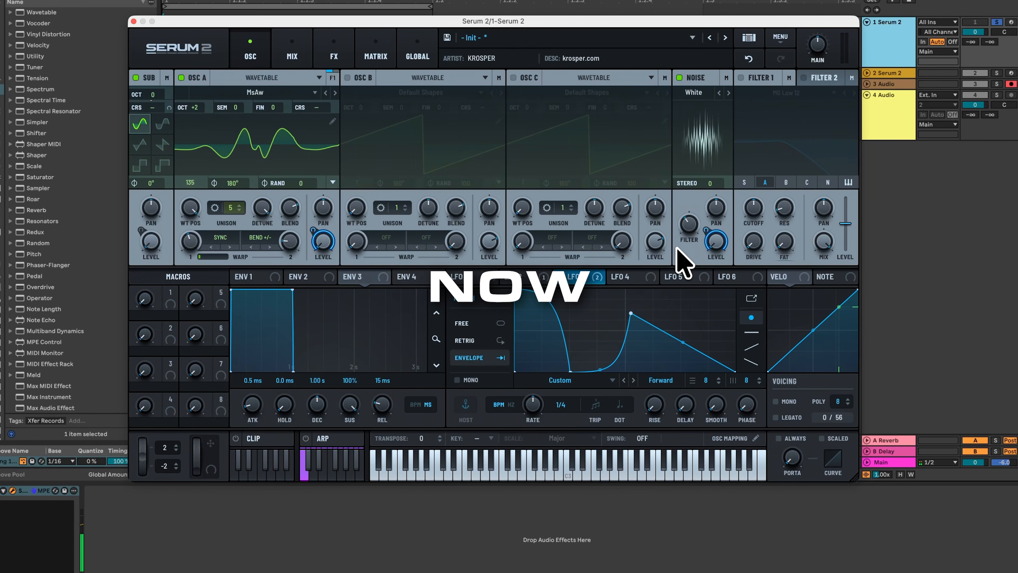
Step: Shape LFO 5 as a steep decay curve in Envelope mode and add it as a source in the modulation matrix
click(677, 276)
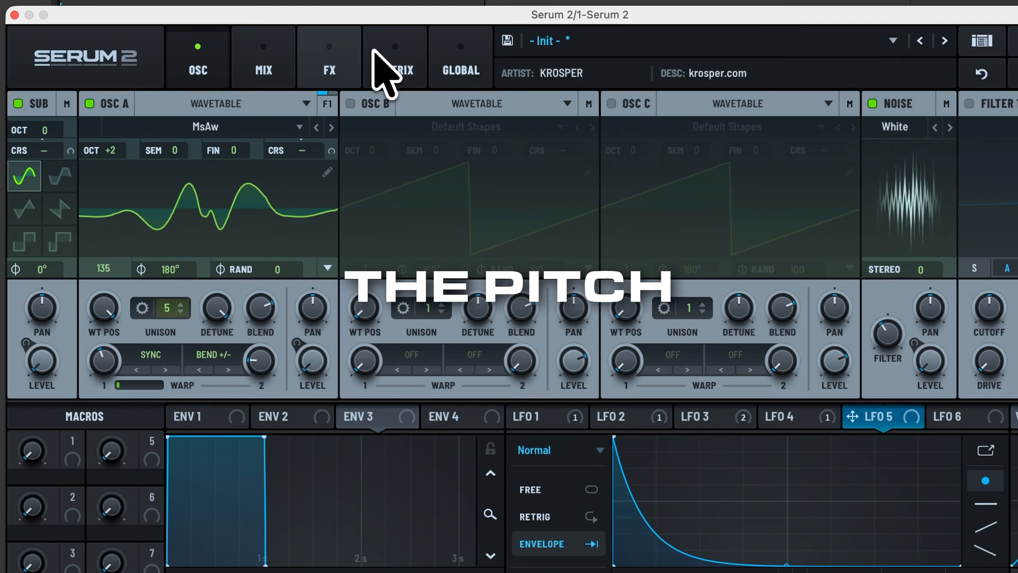
click(375, 50)
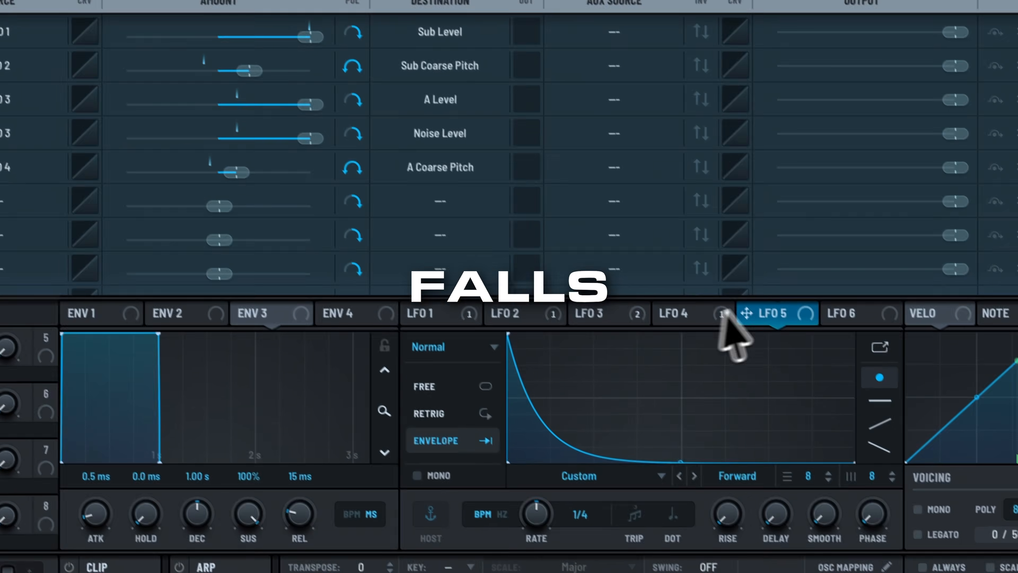
drag(850, 417, 465, 363)
drag(349, 253, 208, 94)
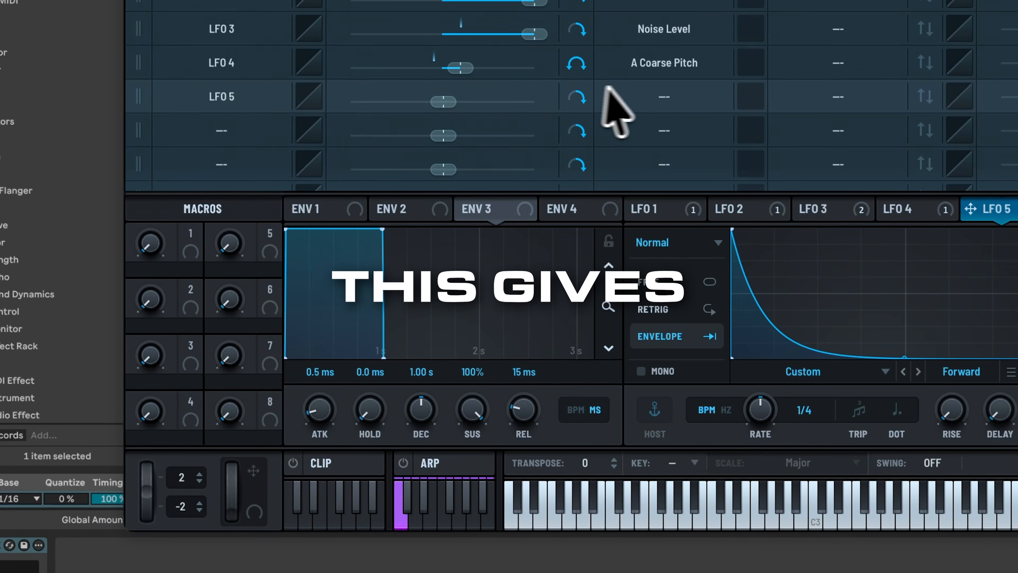
Step: Route LFO 5 to the global Main Tuning with a small positive modulation amount
click(405, 193)
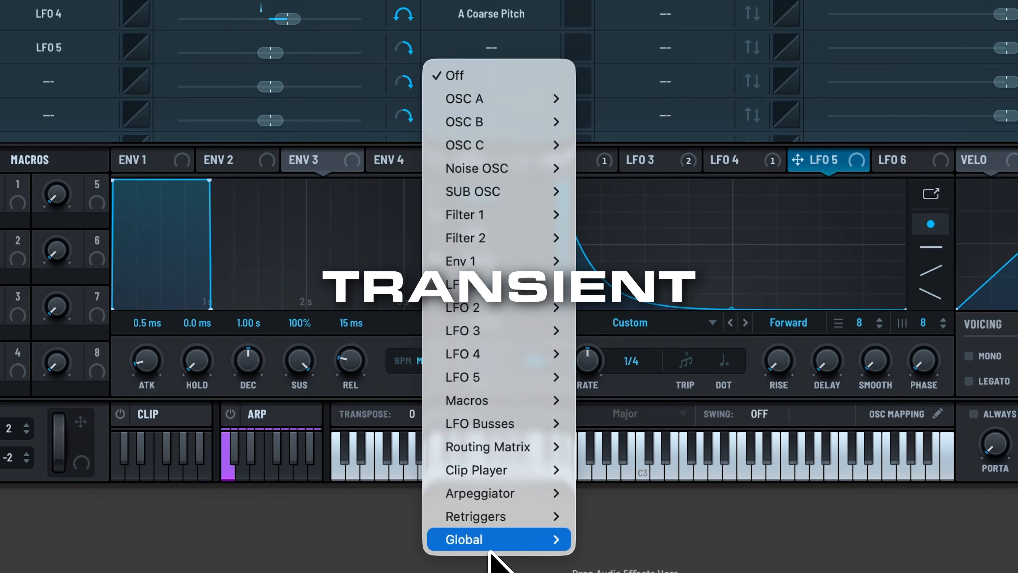
mouse_move(635, 567)
click(595, 530)
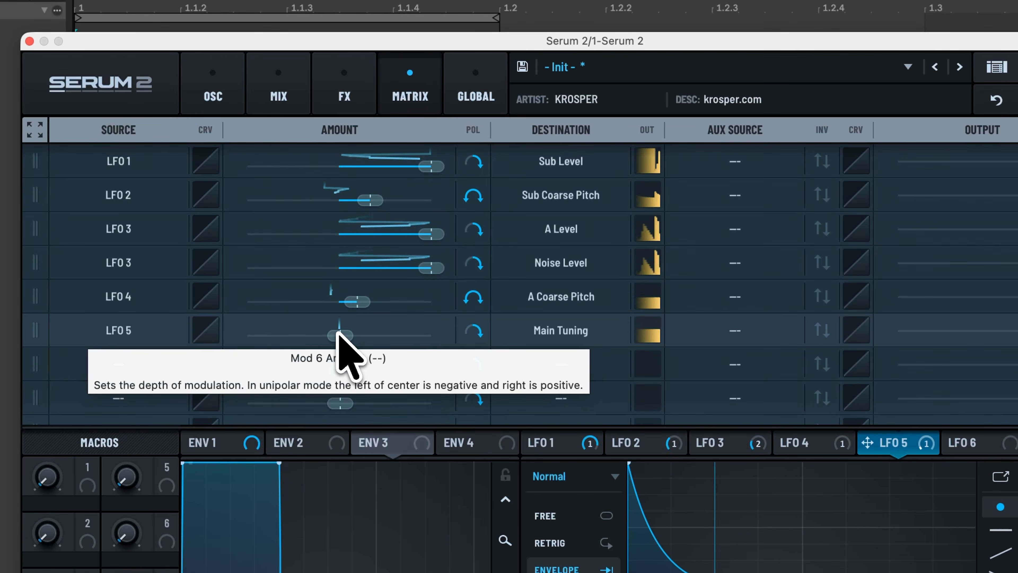
drag(339, 335, 353, 336)
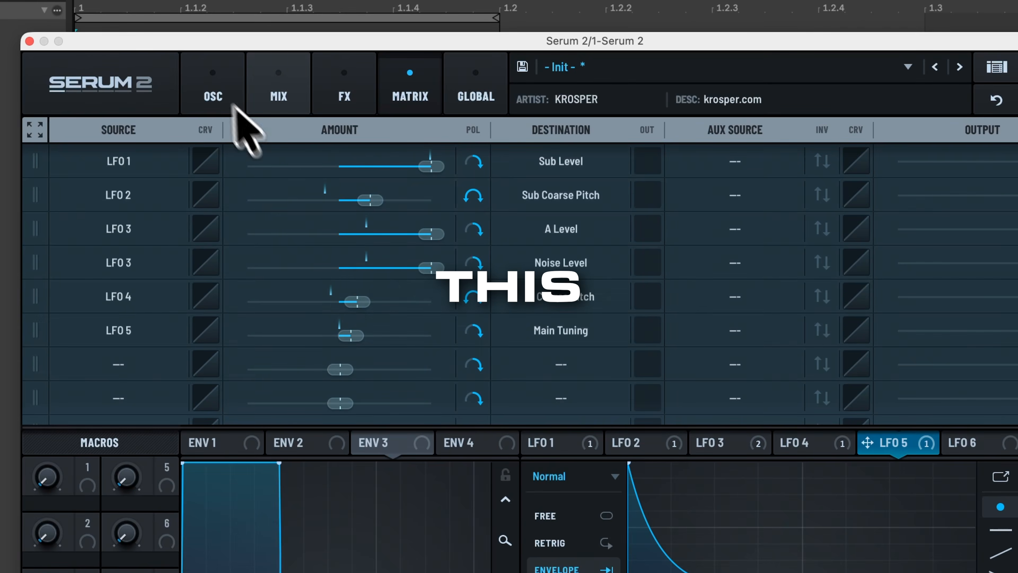
Step: Enable Filter 1 on the oscillator page and set its type to High 12
click(215, 94)
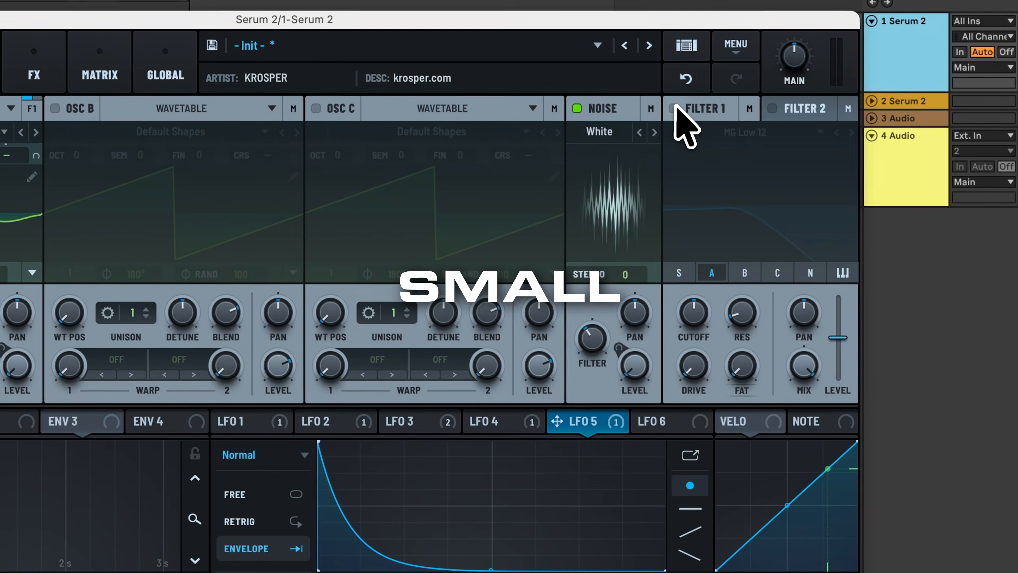
click(984, 130)
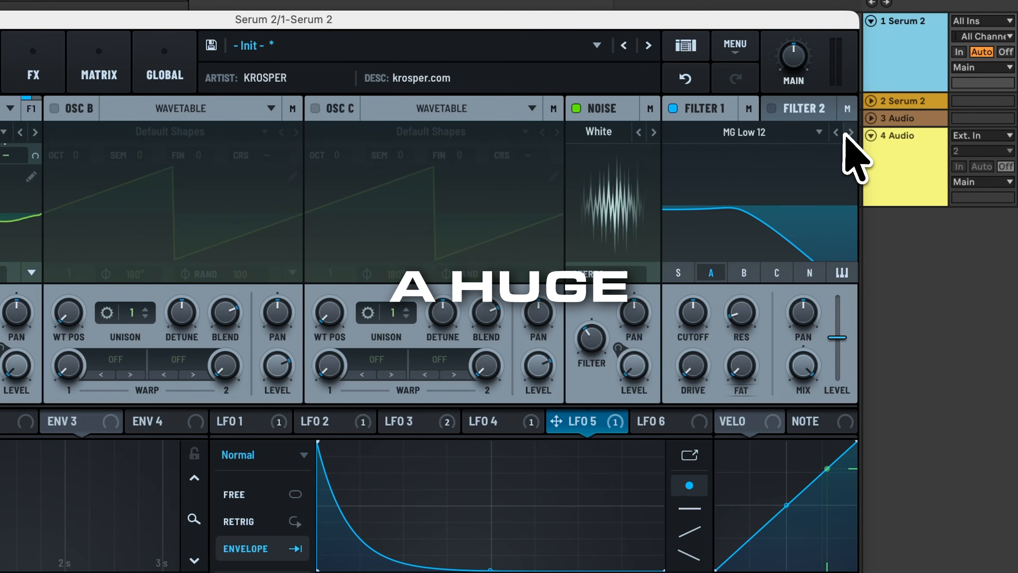
click(844, 132)
click(844, 133)
click(844, 133)
click(845, 134)
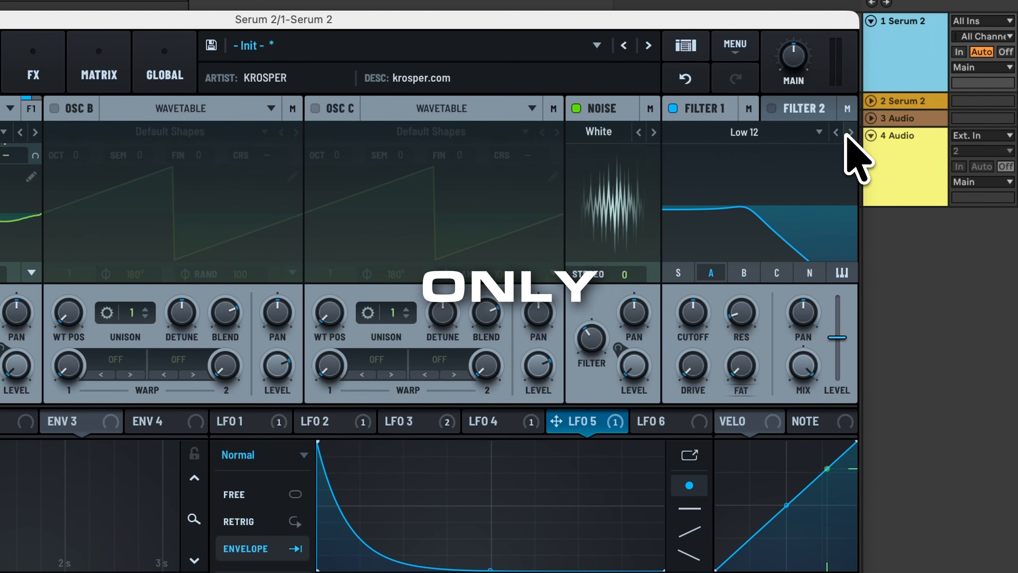
click(845, 133)
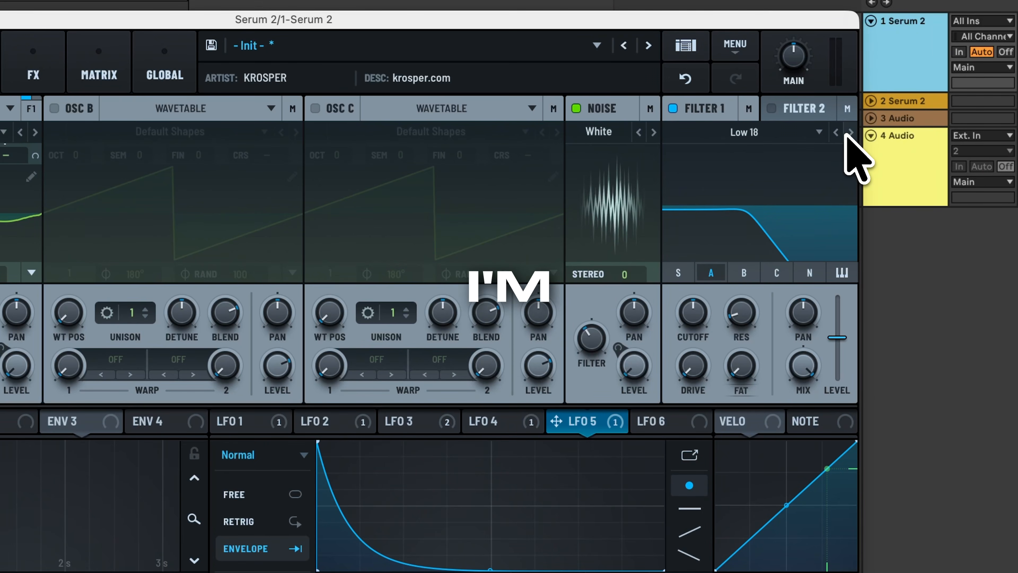
click(846, 134)
click(845, 134)
click(846, 135)
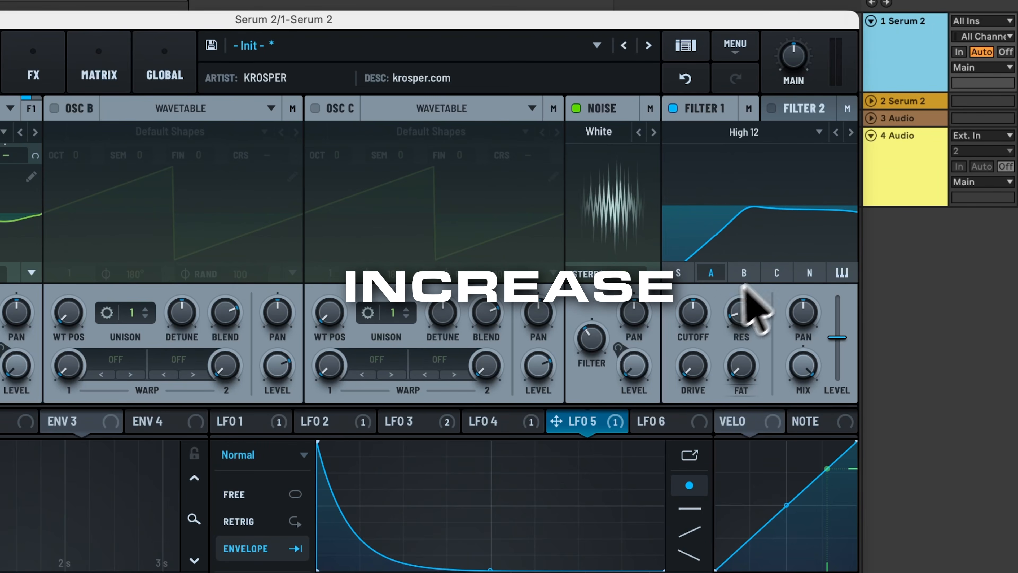
Step: Lower Filter 1's cutoff slightly, then raise its resonance to about 61% and its drive to about 69%
drag(696, 316, 739, 266)
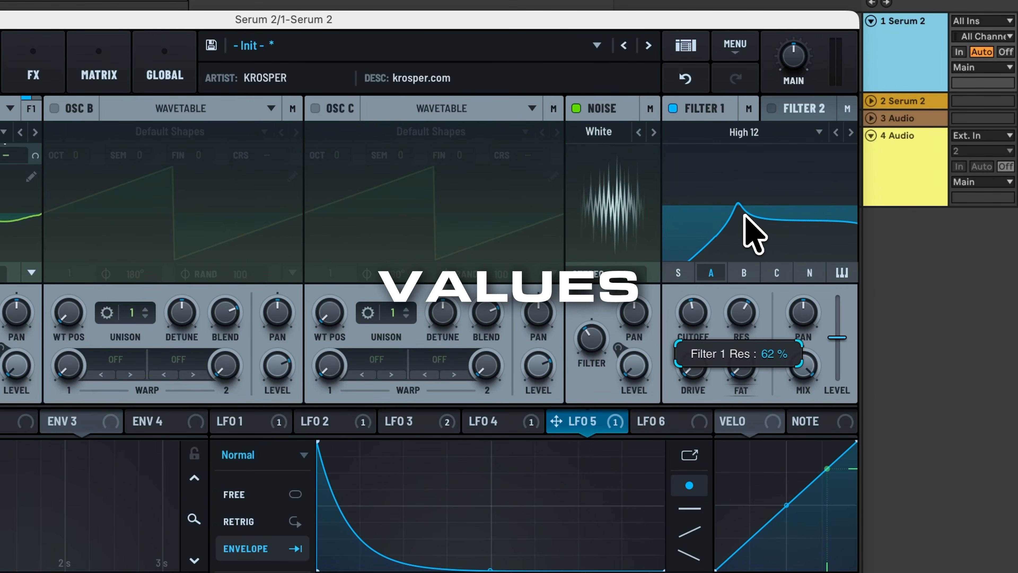
drag(692, 360, 719, 243)
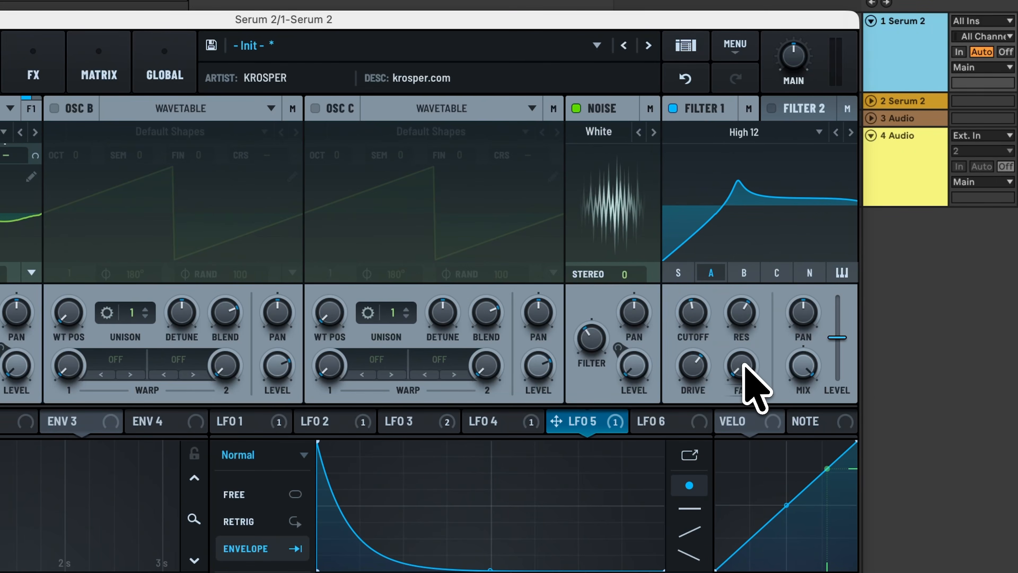
mouse_move(743, 363)
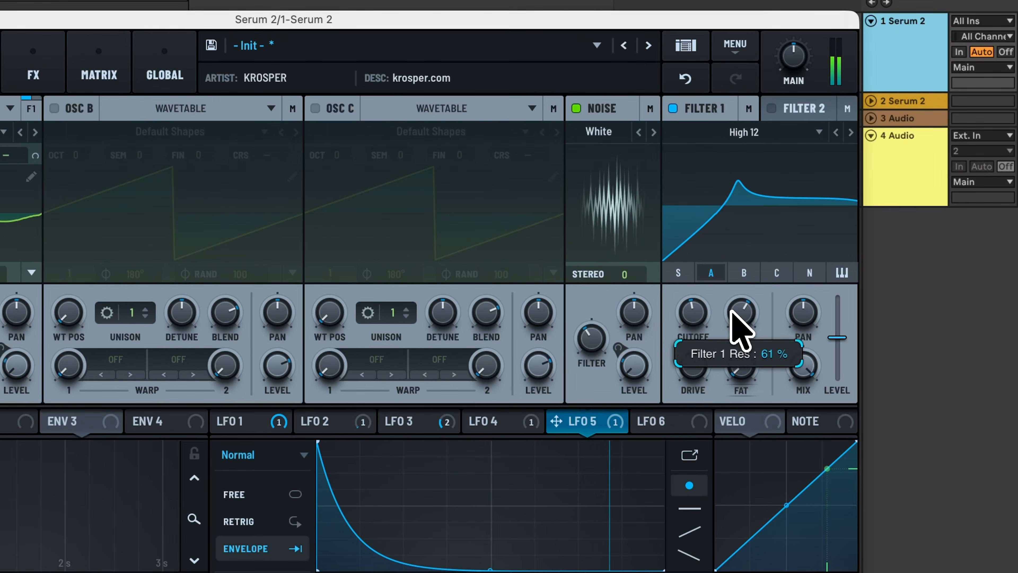
mouse_move(695, 375)
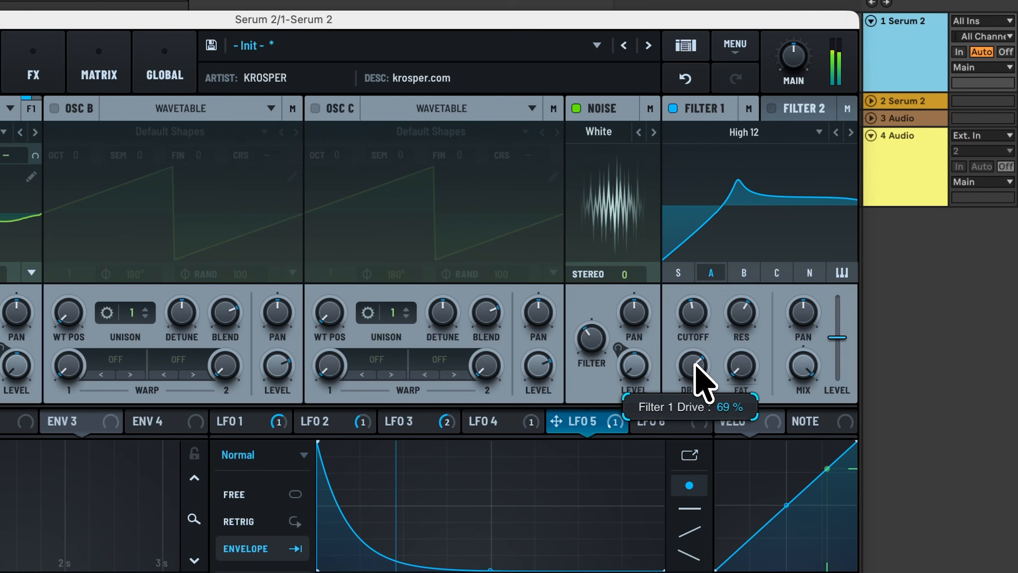
mouse_move(693, 314)
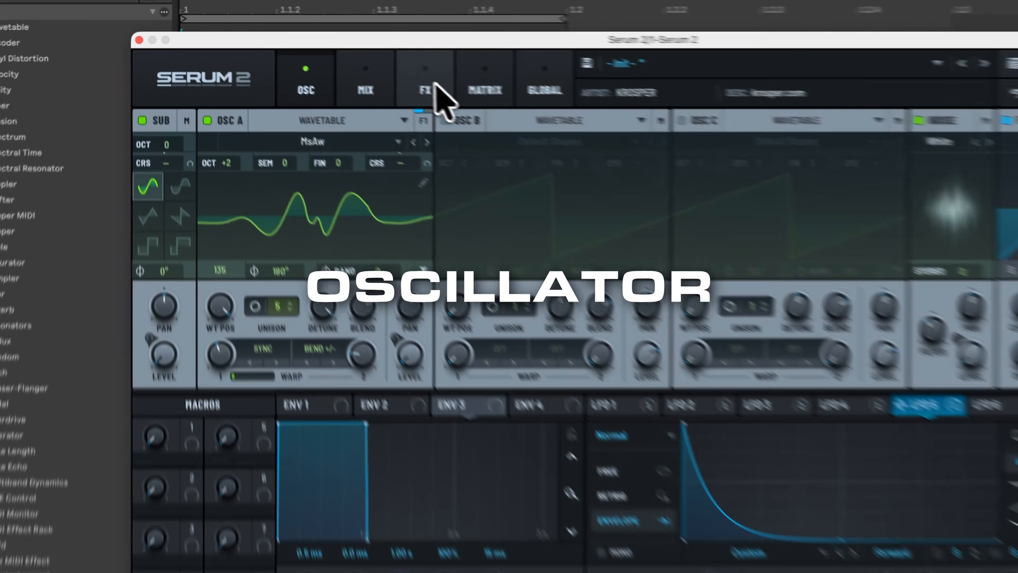
Step: Add a Filter effect to the main effects chain and set its type to Phs 24+
click(334, 53)
click(146, 100)
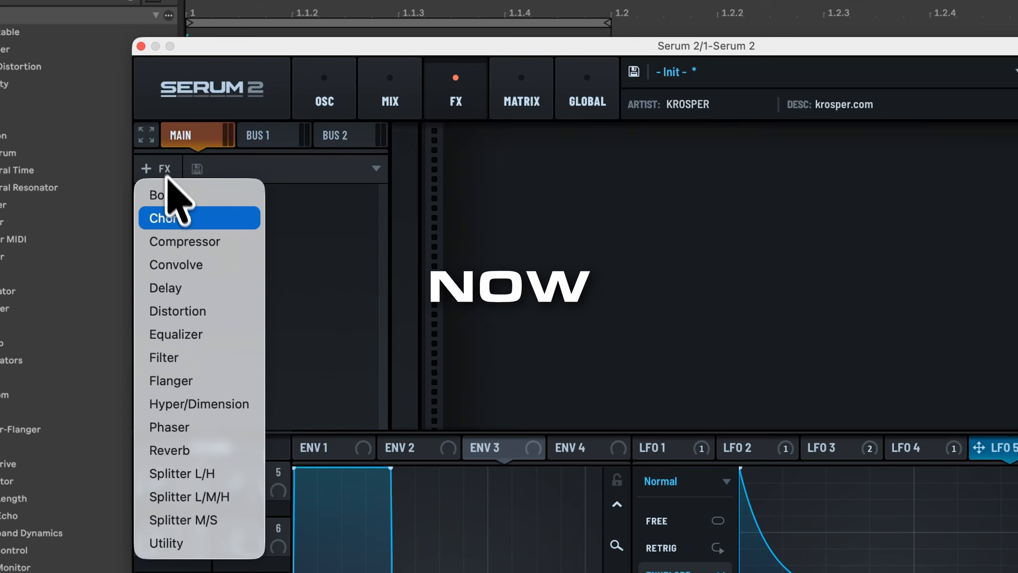
click(182, 358)
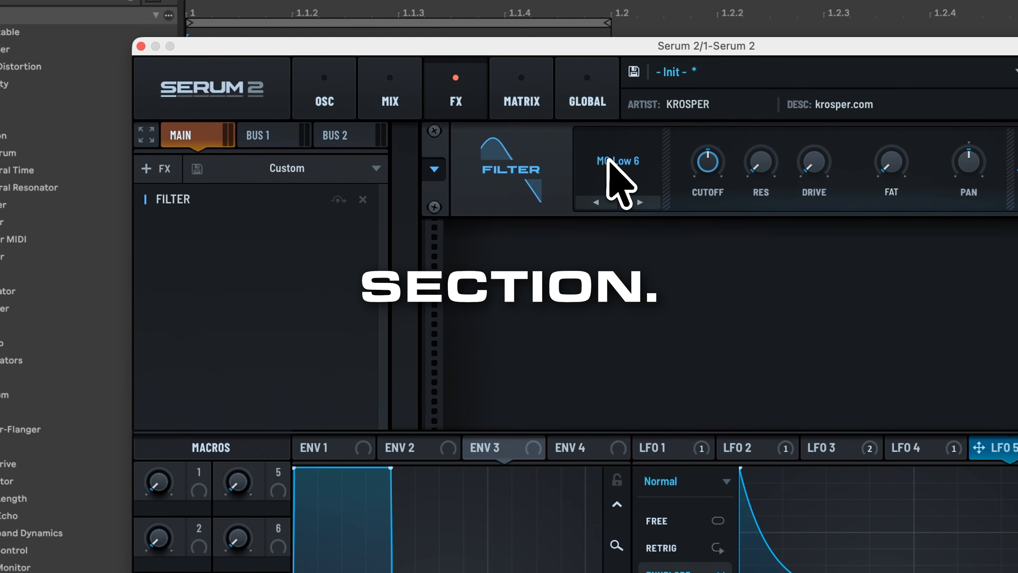
click(607, 161)
mouse_move(630, 249)
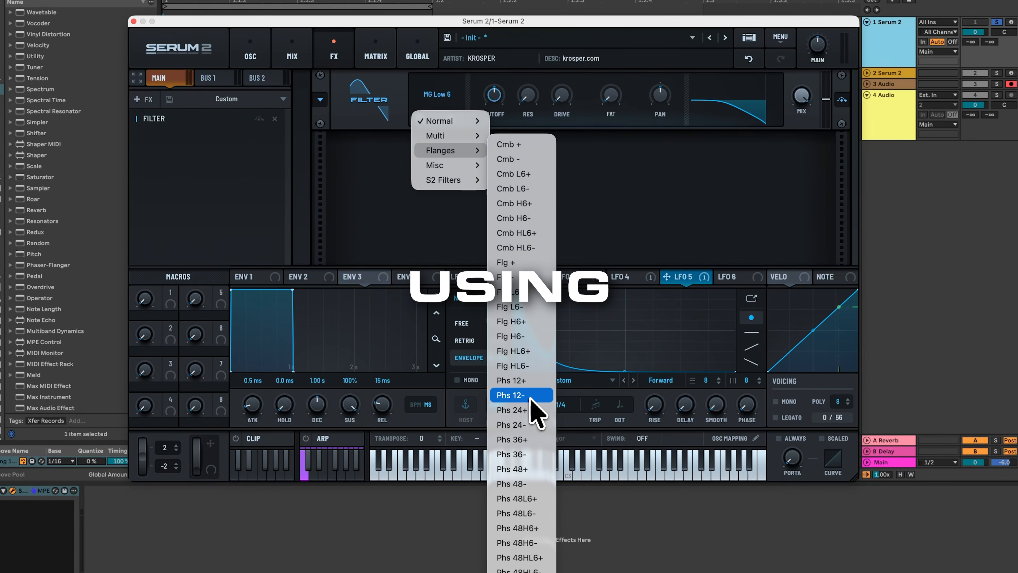
click(521, 409)
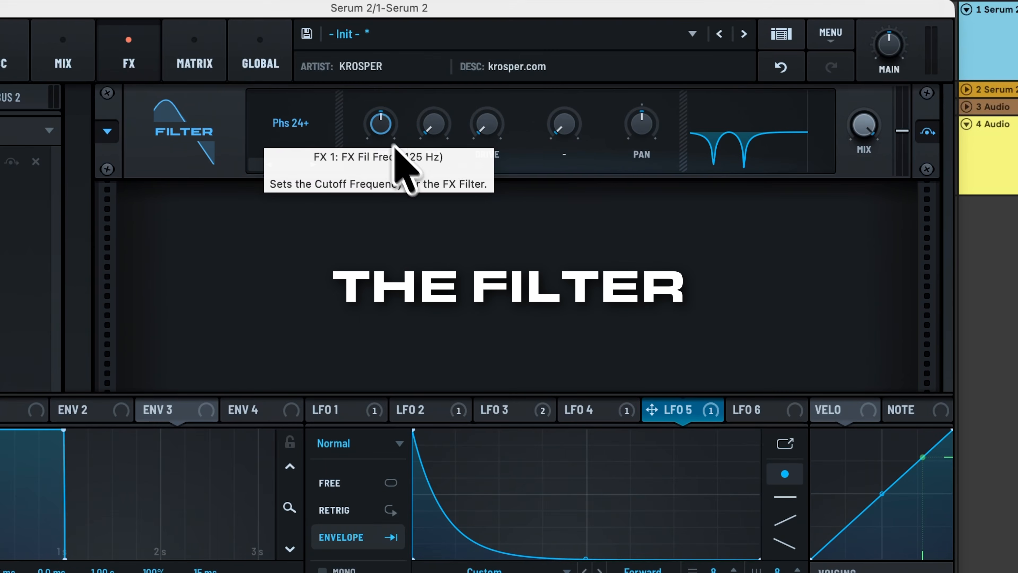
Step: Lower the Phs 24+ filter's cutoff, raise its resonance past halfway and add moderate drive
drag(434, 122, 443, 8)
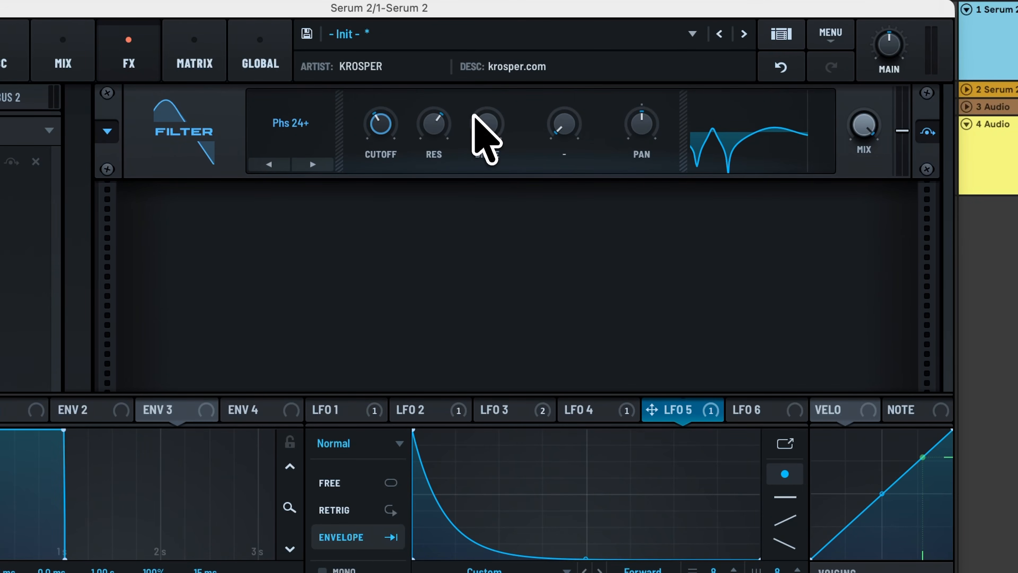
drag(473, 116, 475, 80)
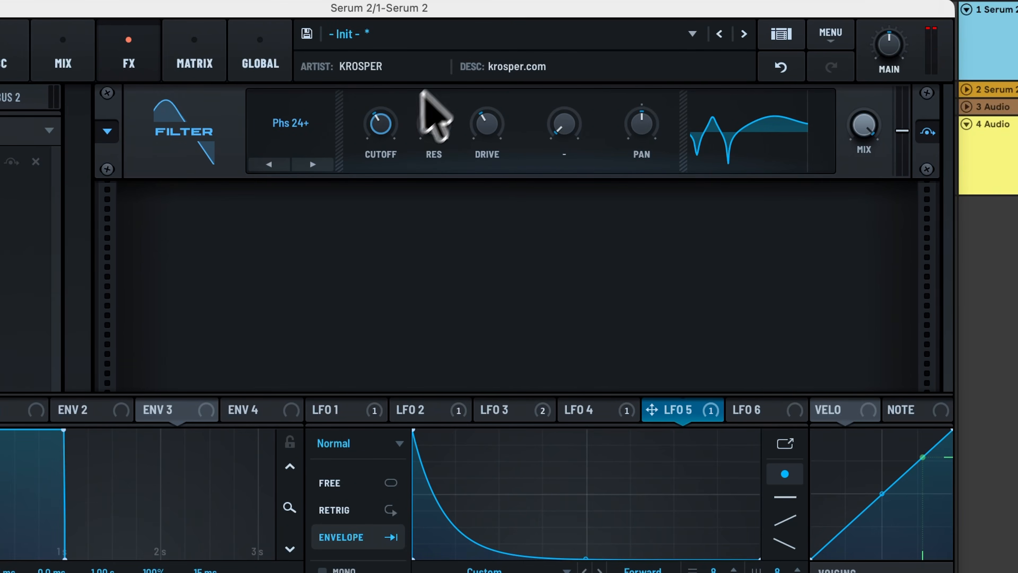
drag(394, 118, 394, 121)
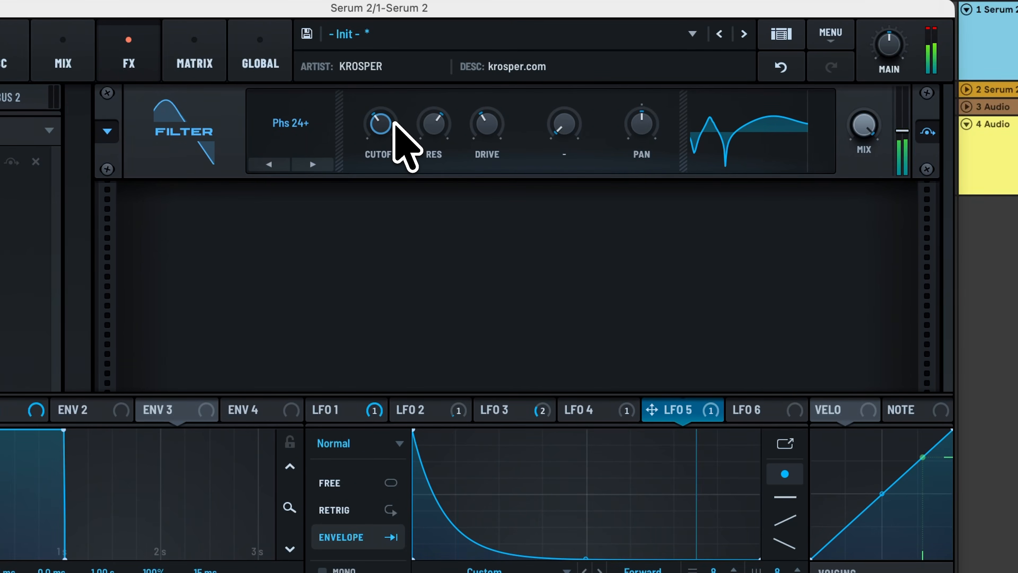
Step: Reshape LFO 6 into a straight decay from full level to zero at its midpoint, in Envelope mode
click(738, 410)
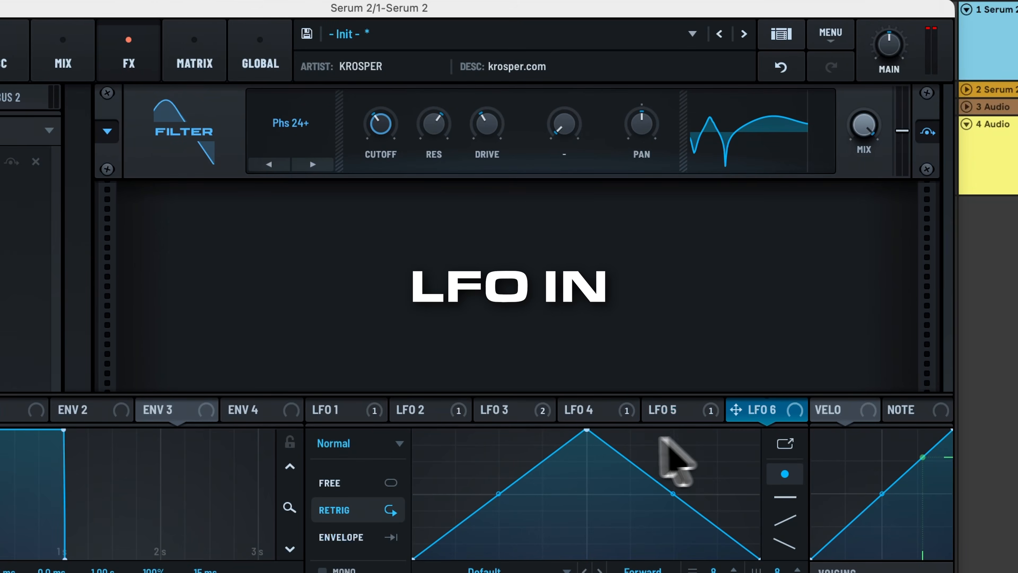
drag(586, 430, 347, 367)
drag(586, 494, 584, 569)
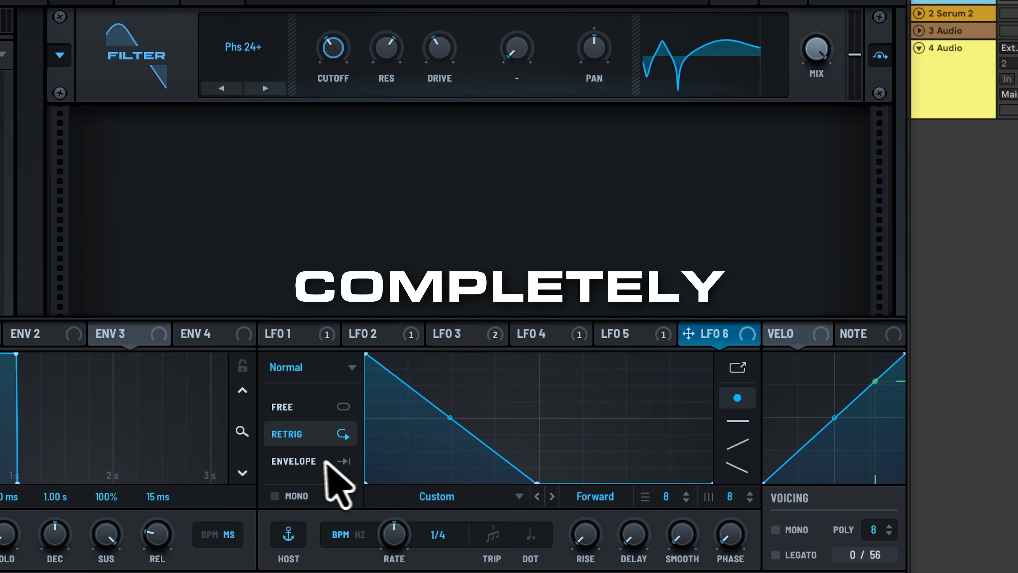
Step: Assign LFO 6 to the Phs 24+ filter's mix, reduce the base mix to zero and raise the modulation depth to full
drag(695, 337, 826, 35)
drag(823, 86, 790, 282)
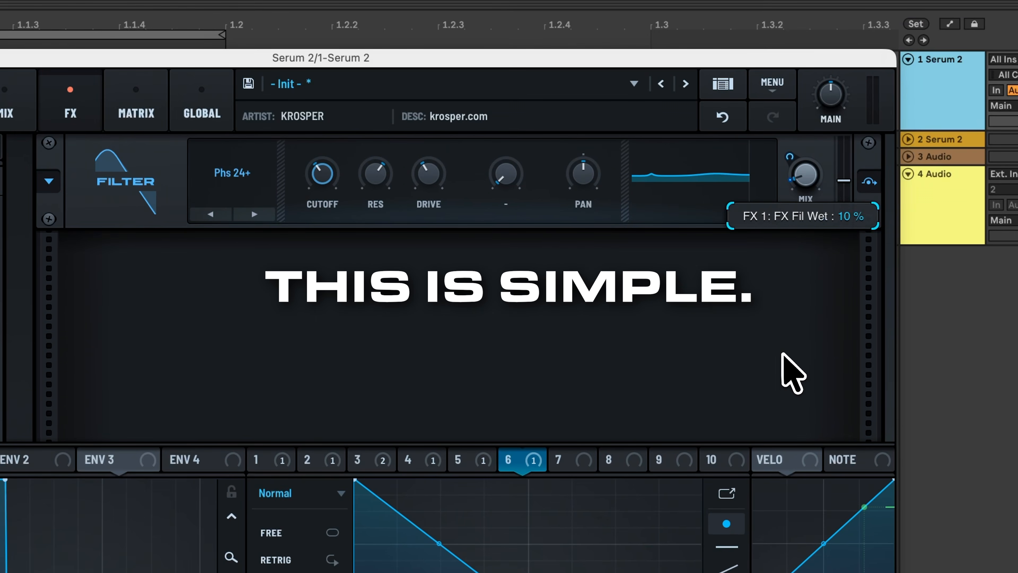
drag(808, 121, 866, 32)
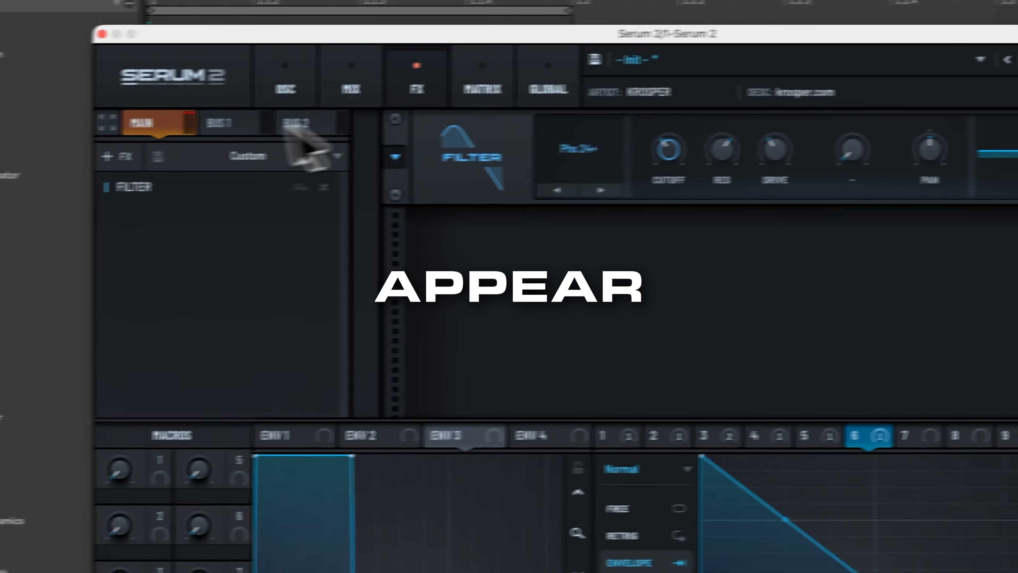
Step: Add a second Filter effect to the main chain and set its type to Phs 36-
click(0, 180)
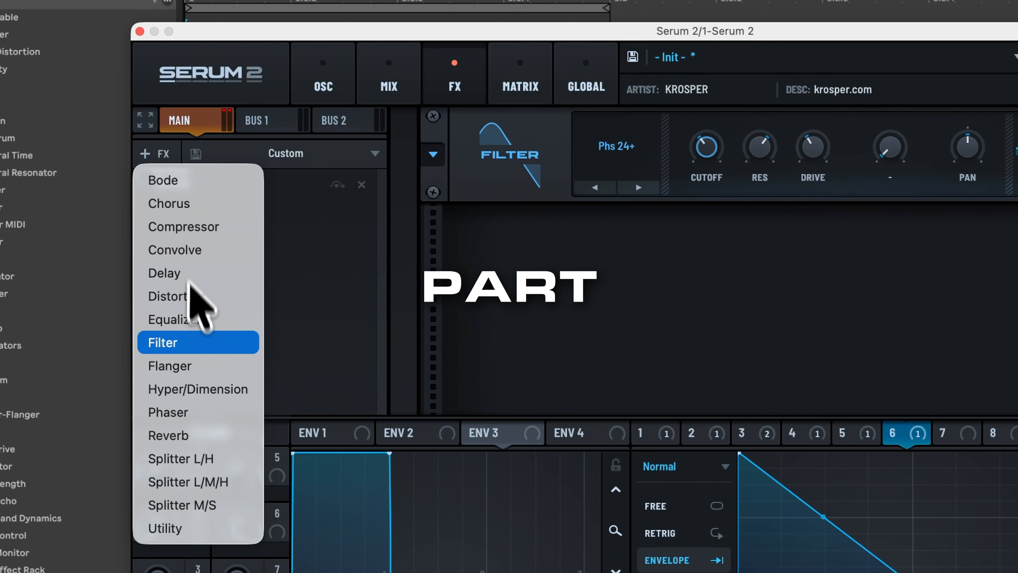
click(191, 348)
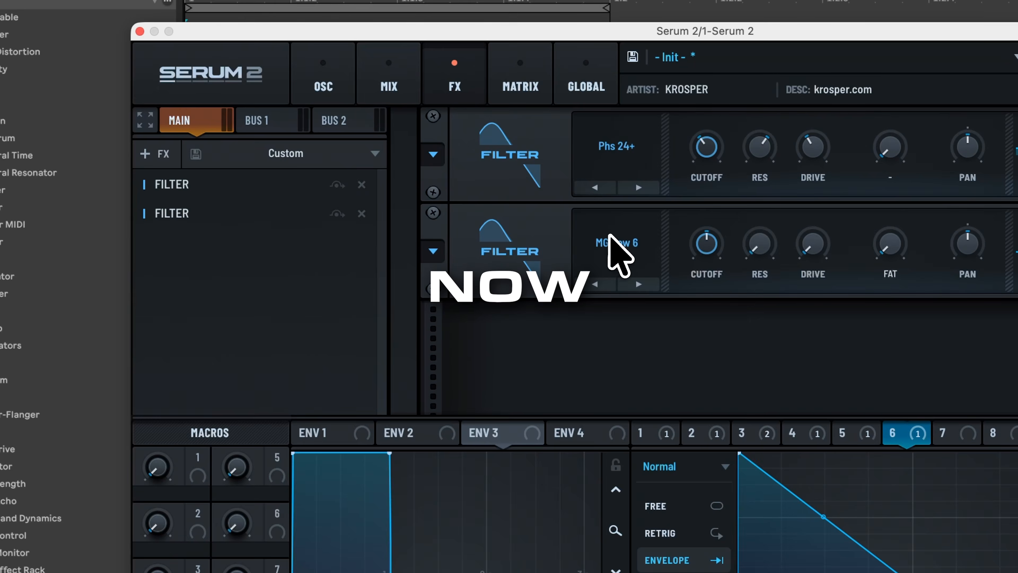
click(613, 242)
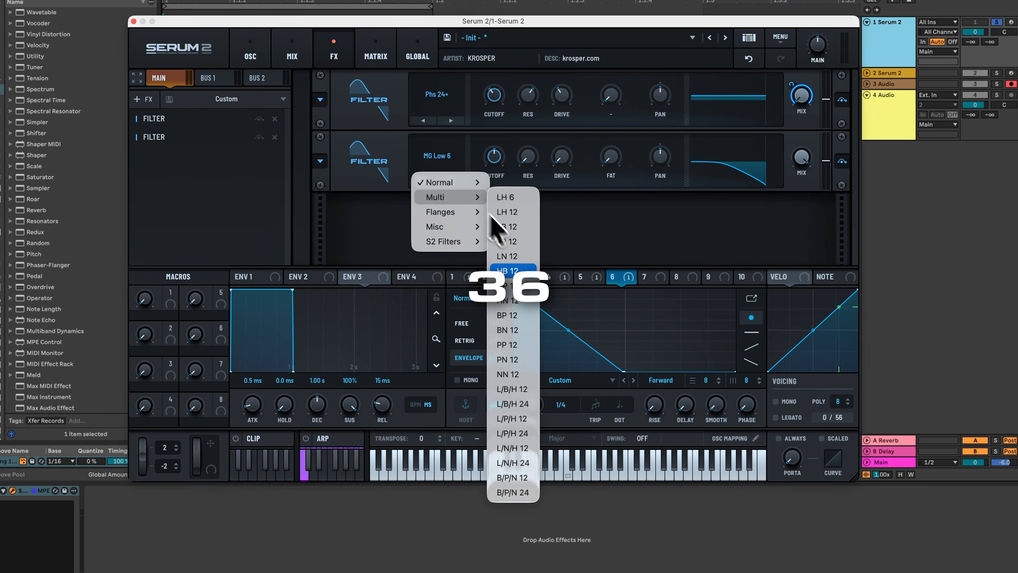
mouse_move(474, 214)
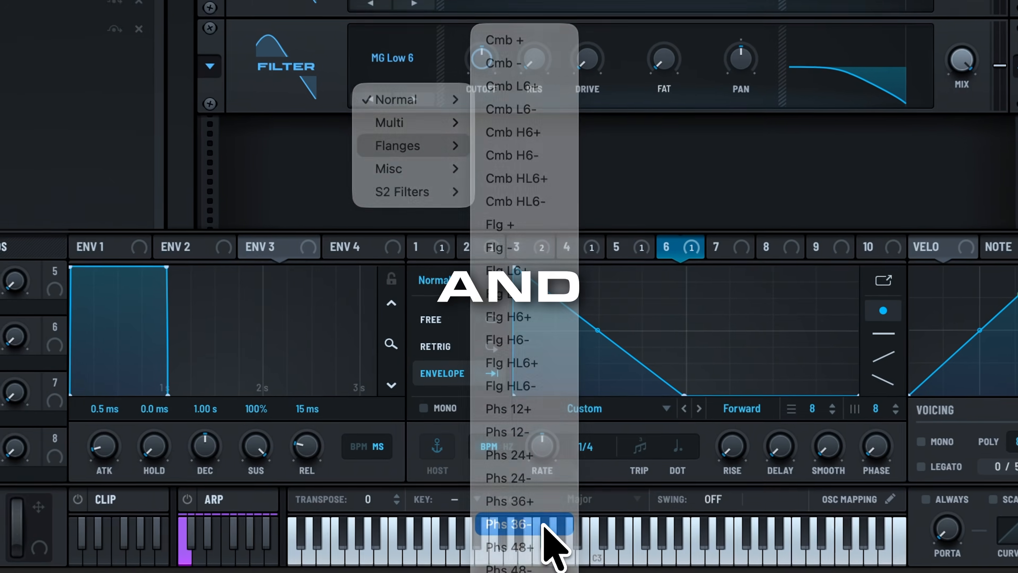
click(537, 454)
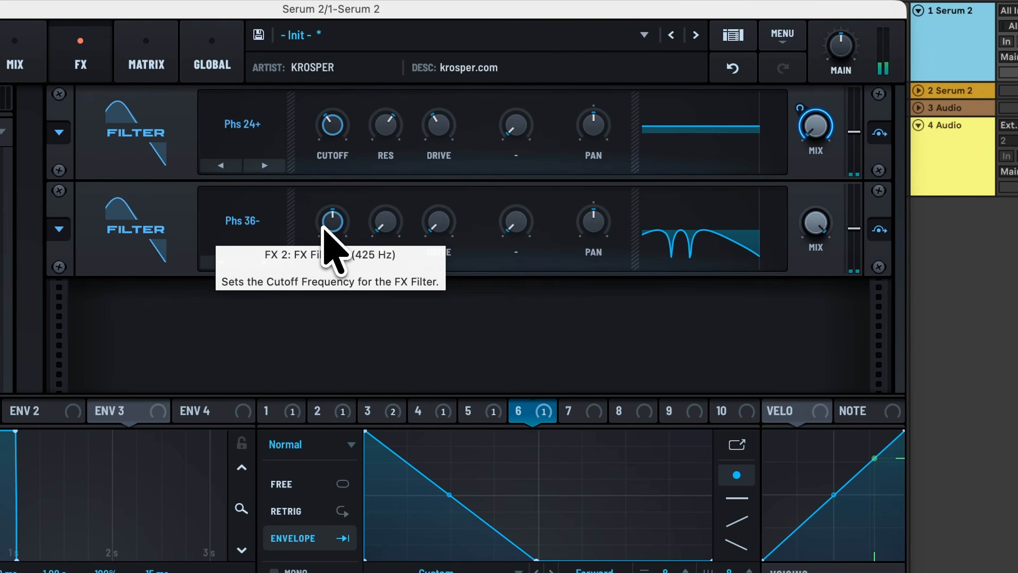
Step: Lower the Phs 36- filter's cutoff slightly, raise its resonance, set its drive to about 21% and assign LFO 6 to its mix
drag(322, 227, 322, 239)
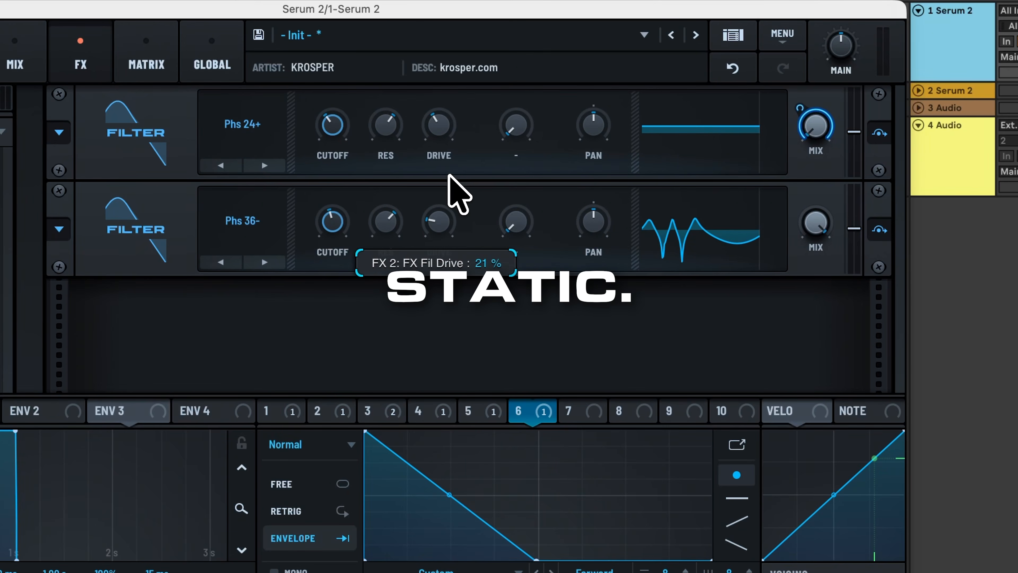
drag(531, 421, 811, 233)
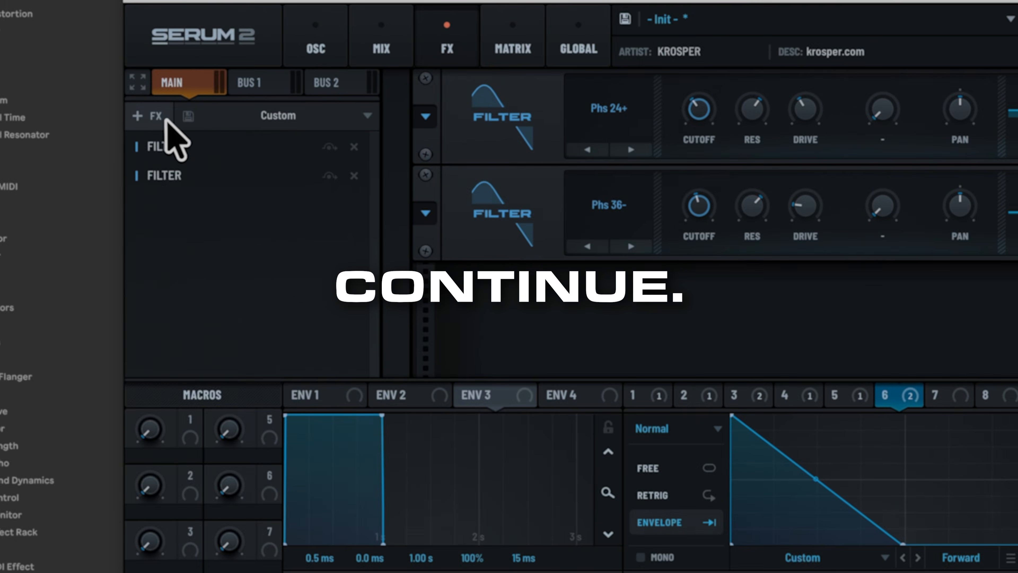
Step: Add an Equalizer effect after the two filters in the main effects chain
click(164, 117)
click(169, 282)
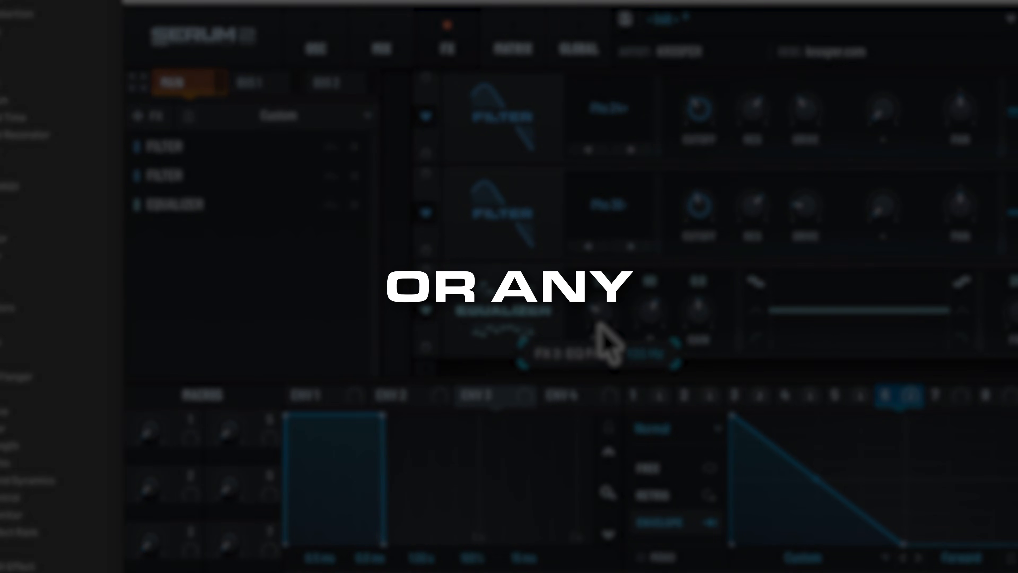
Step: Add an Equalizer to the main effects chain and cut its low peak band by 24 dB at 72 Hz with Q 54
click(756, 310)
drag(699, 314, 702, 459)
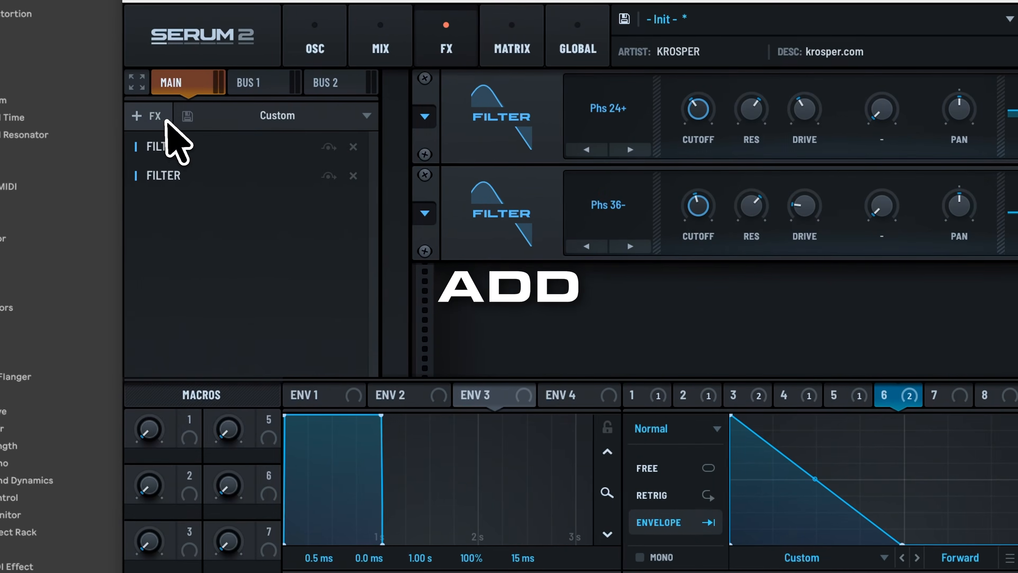
click(147, 100)
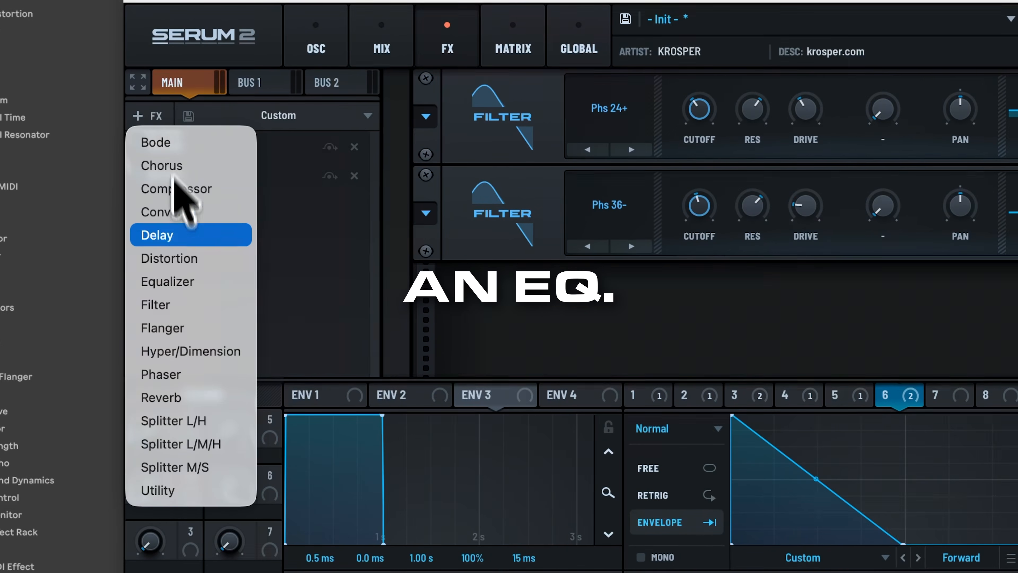
click(183, 281)
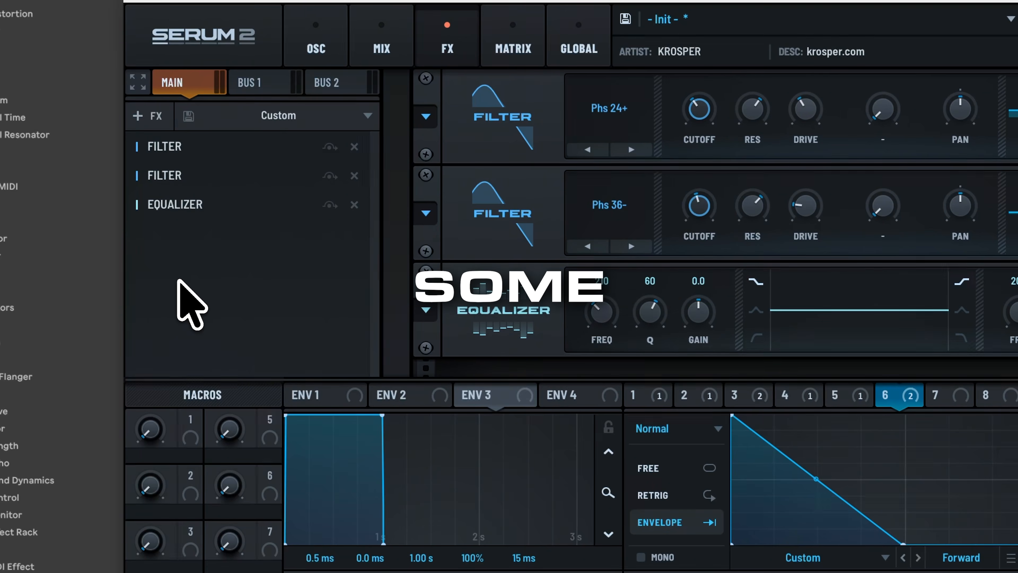
drag(593, 308, 587, 341)
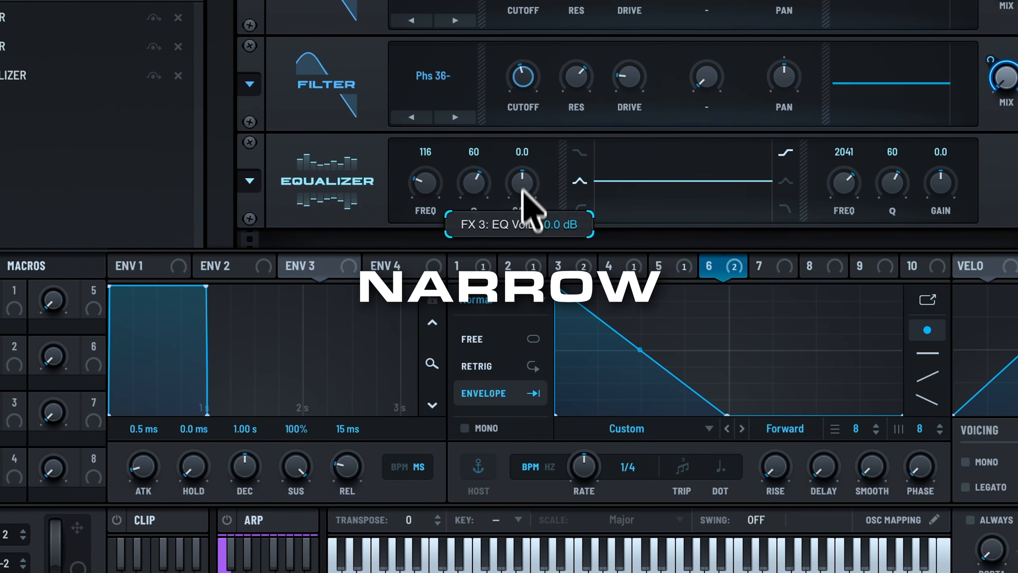
drag(704, 328, 708, 531)
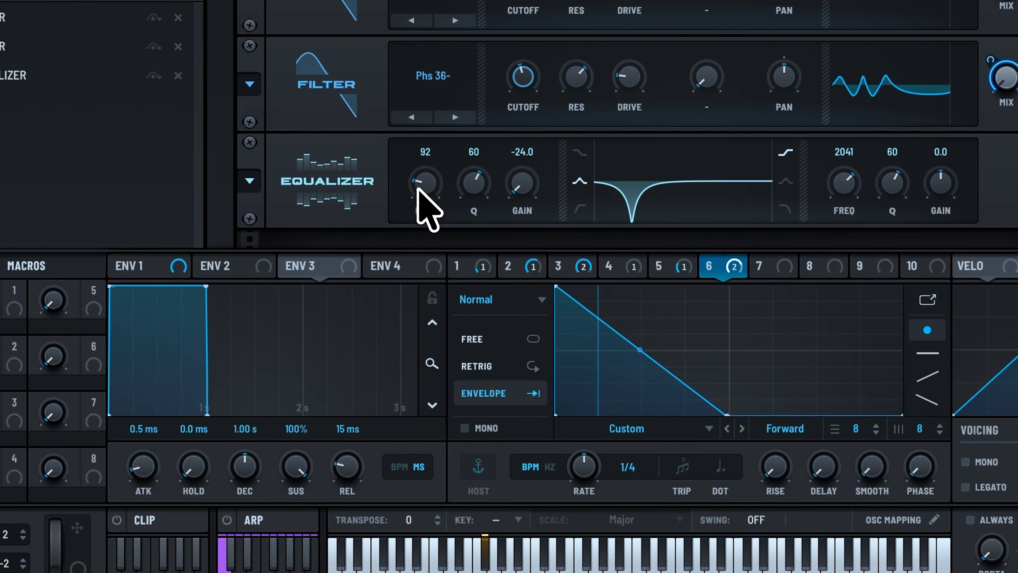
drag(418, 194, 419, 188)
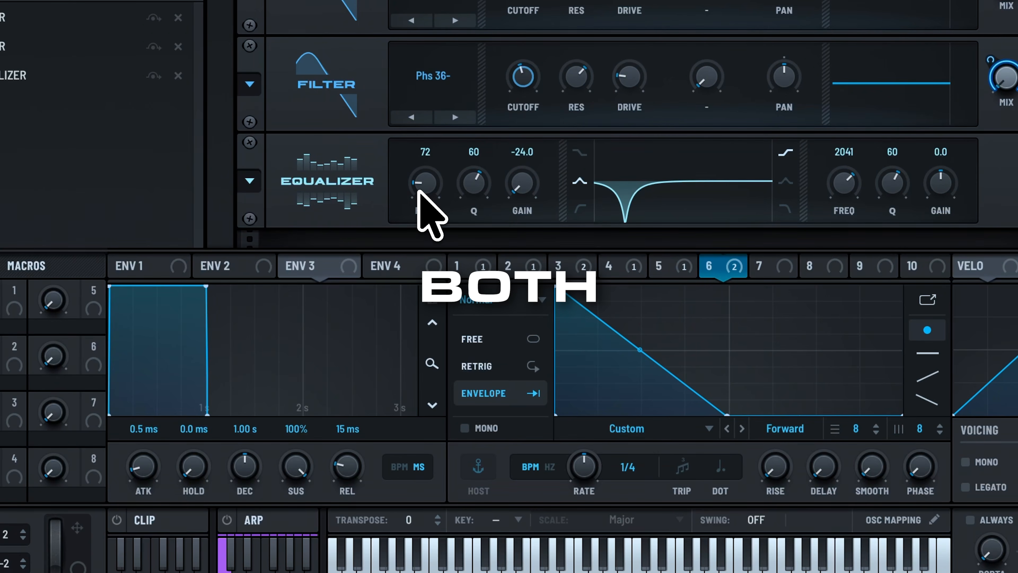
drag(481, 181, 480, 192)
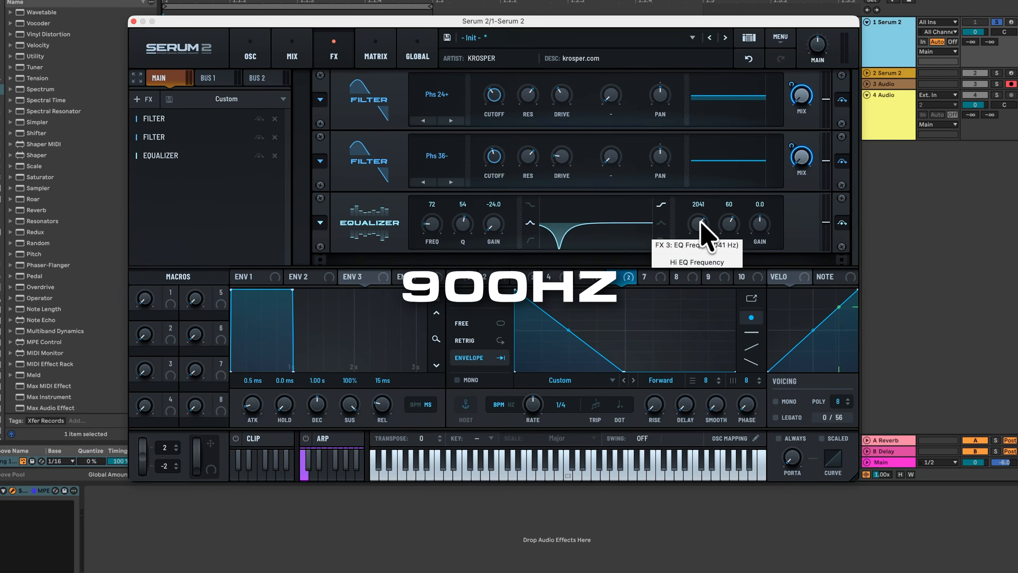
Step: Switch the Equalizer's high band to a peak shape and boost it by 13.4 dB at 954 Hz with Q 50
click(786, 182)
drag(787, 261, 761, 273)
drag(693, 296, 698, 261)
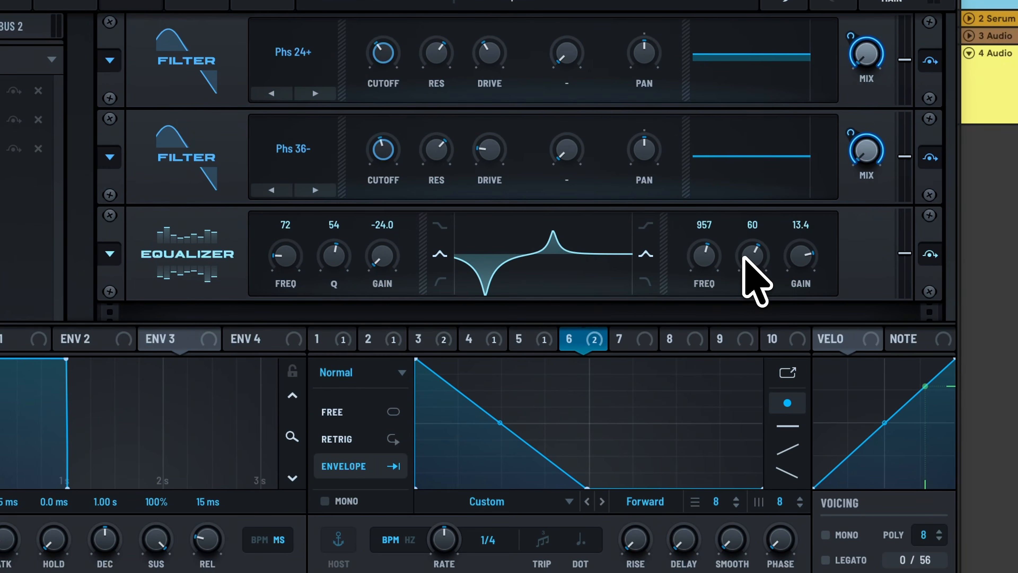
drag(746, 261, 746, 274)
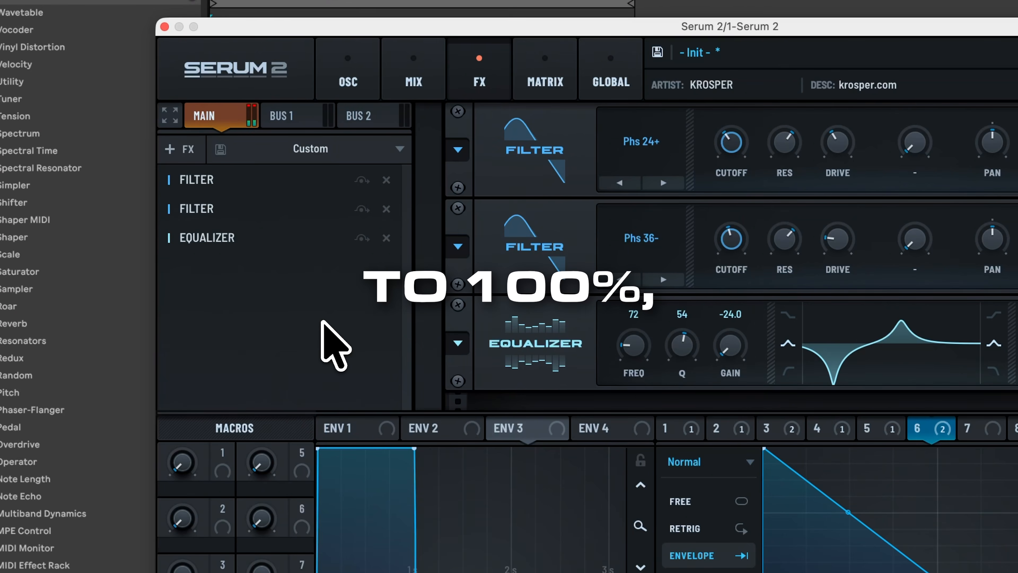
Step: Add a Distortion effect after the Equalizer and set LFO 7 to Envelope mode
click(177, 148)
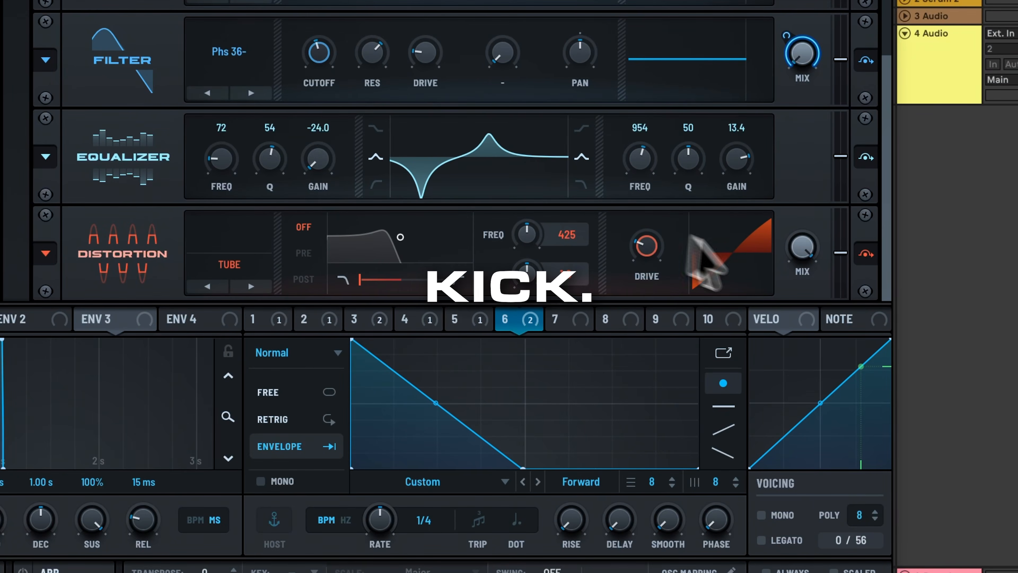
click(570, 319)
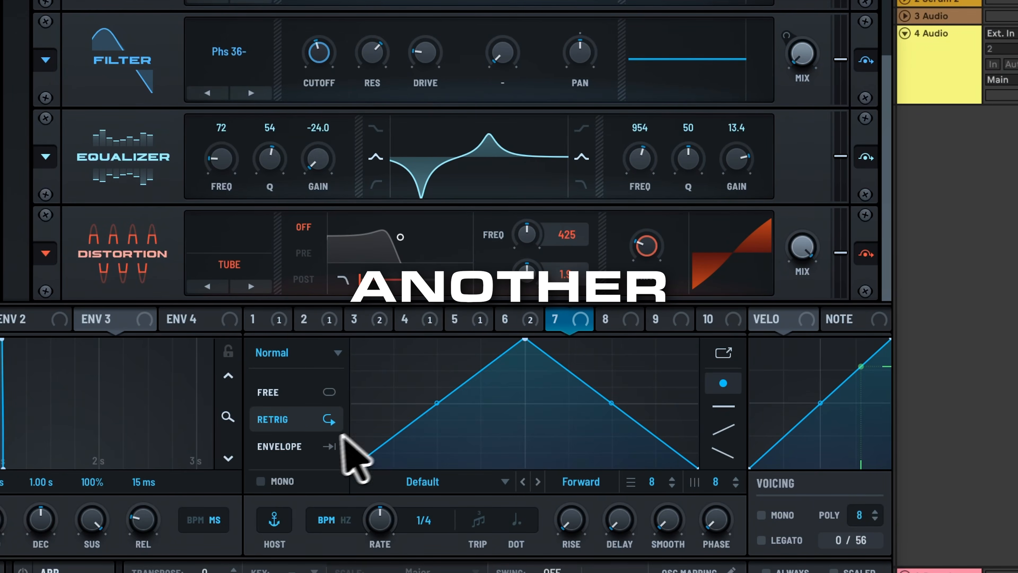
click(329, 446)
Step: Shape LFO 7 into two rounded plateaus at about half height, separated by a curved dip to zero before the midpoint
drag(523, 339, 461, 405)
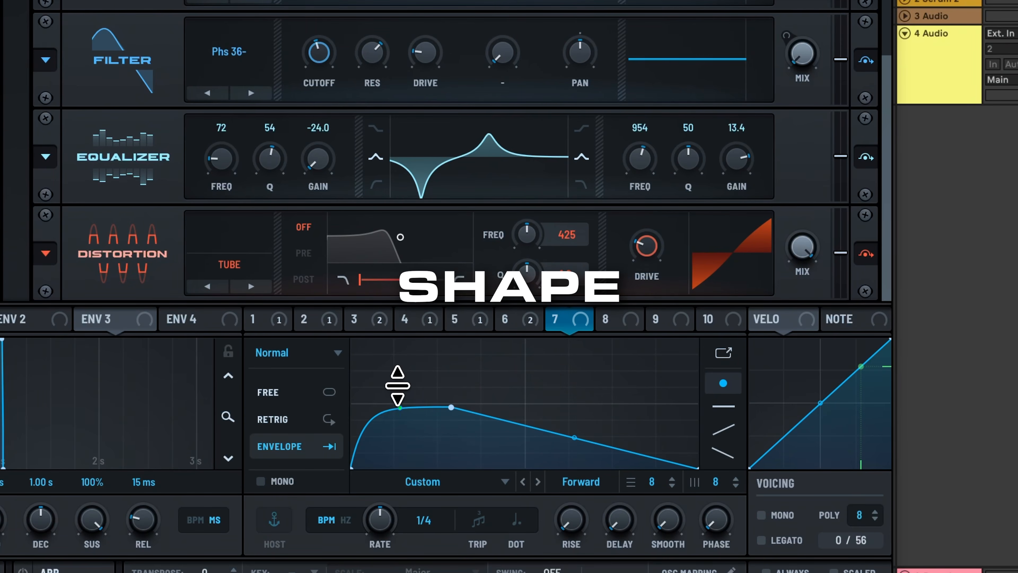
double_click(484, 449)
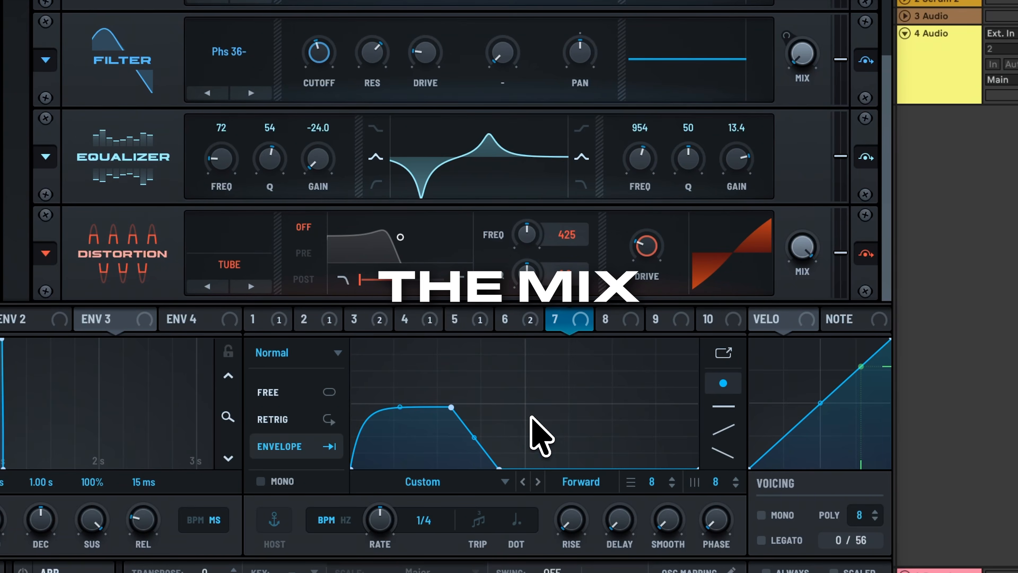
drag(474, 443, 458, 467)
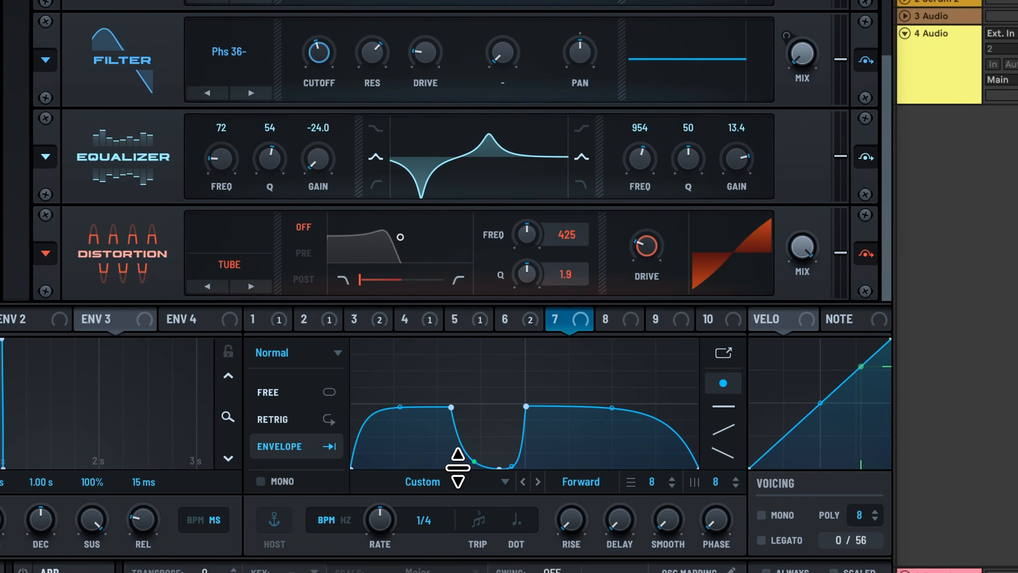
drag(604, 406, 609, 381)
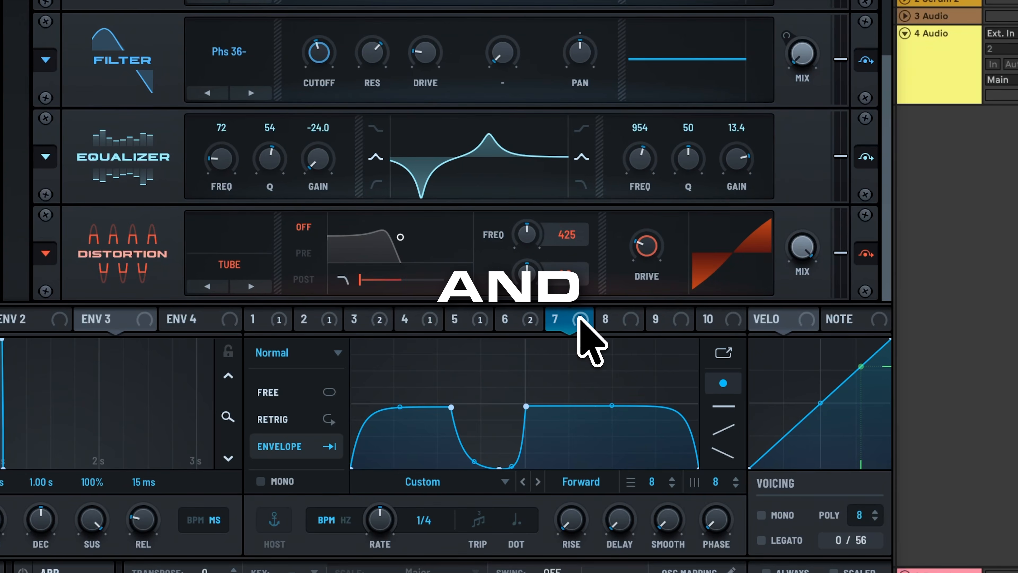
Step: Assign LFO 7 to the Distortion's mix with a zero base level, and to the Equalizer's high-band gain, lowered to 0.4 dB
drag(803, 240, 778, 503)
drag(574, 319, 805, 249)
drag(829, 210, 830, 216)
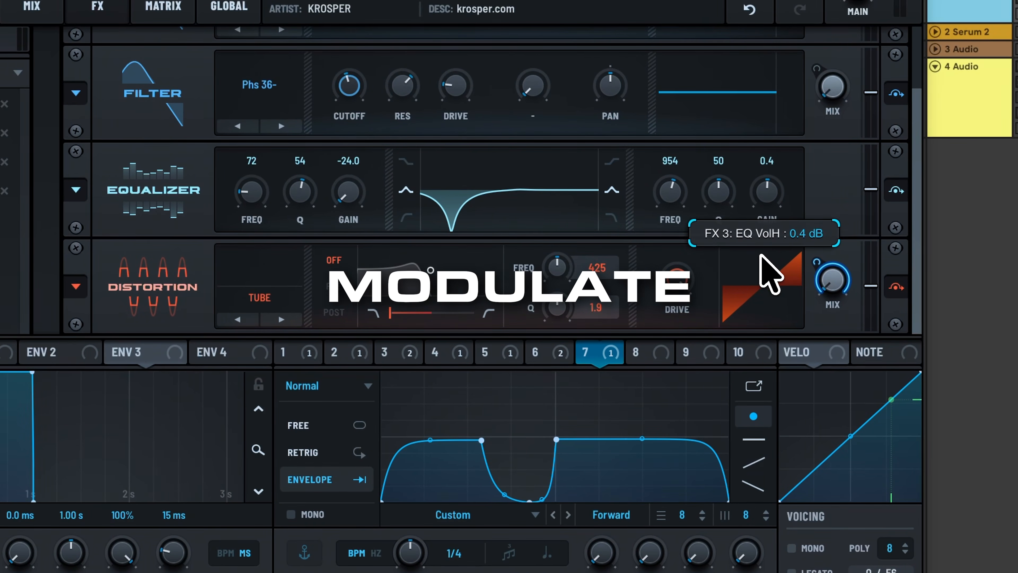
drag(613, 344, 785, 188)
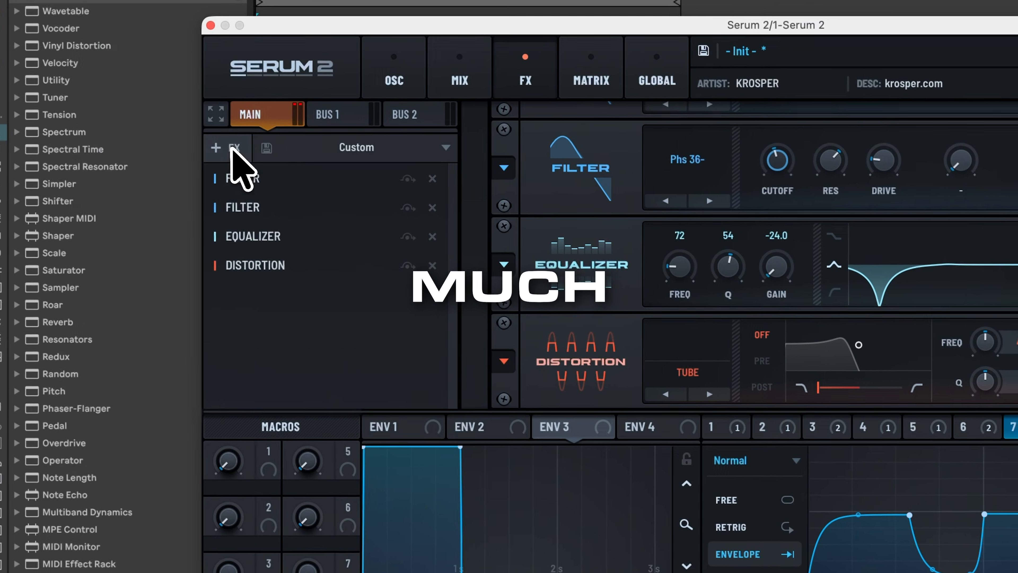
Step: Add a Compressor in Multiband mode with its threshold at -4.3 dB and gain at 8.4 dB
click(120, 126)
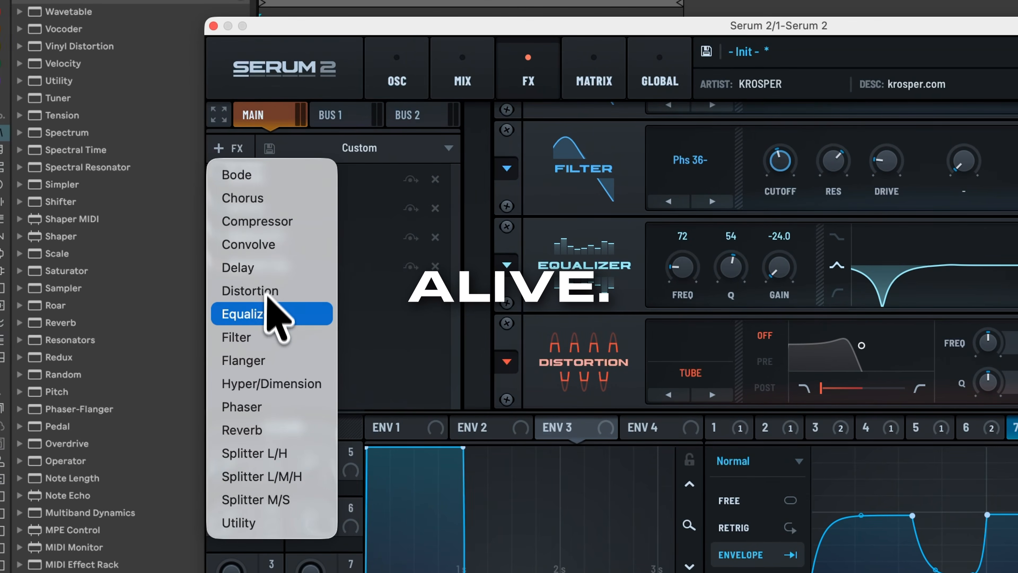
click(281, 222)
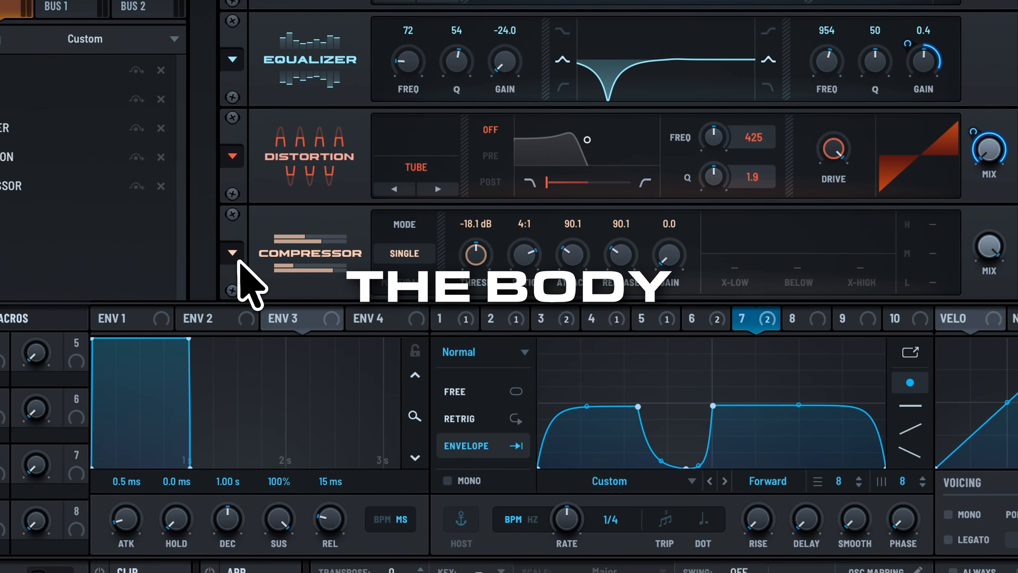
click(413, 286)
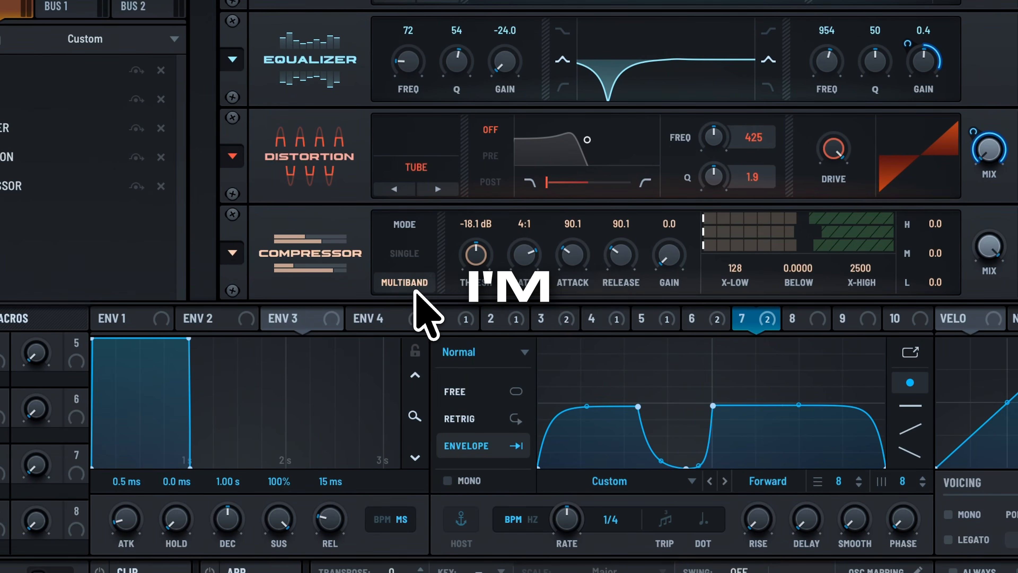
drag(481, 303, 480, 332)
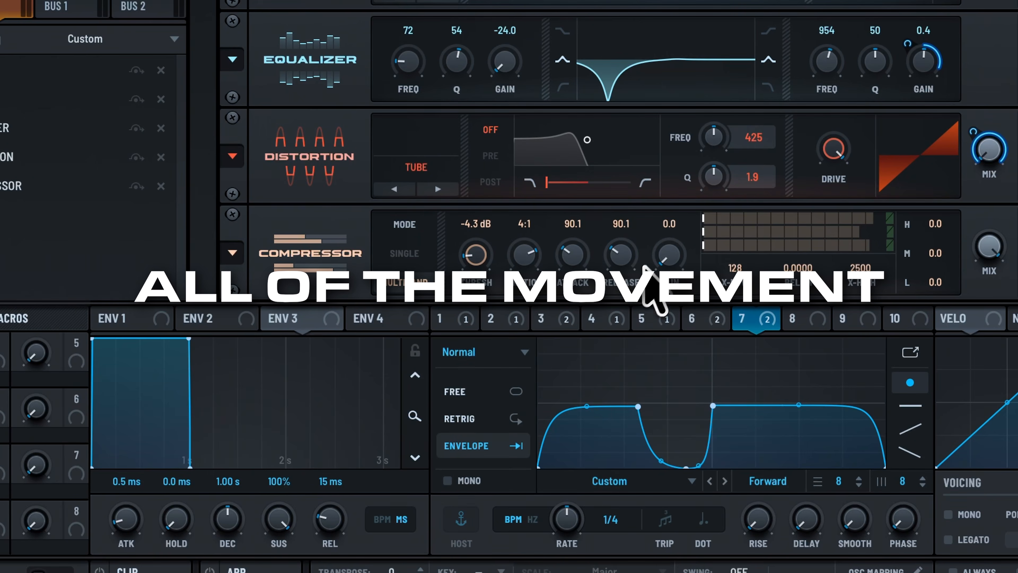
mouse_move(671, 266)
mouse_down()
mouse_move(678, 227)
mouse_move(678, 253)
mouse_up()
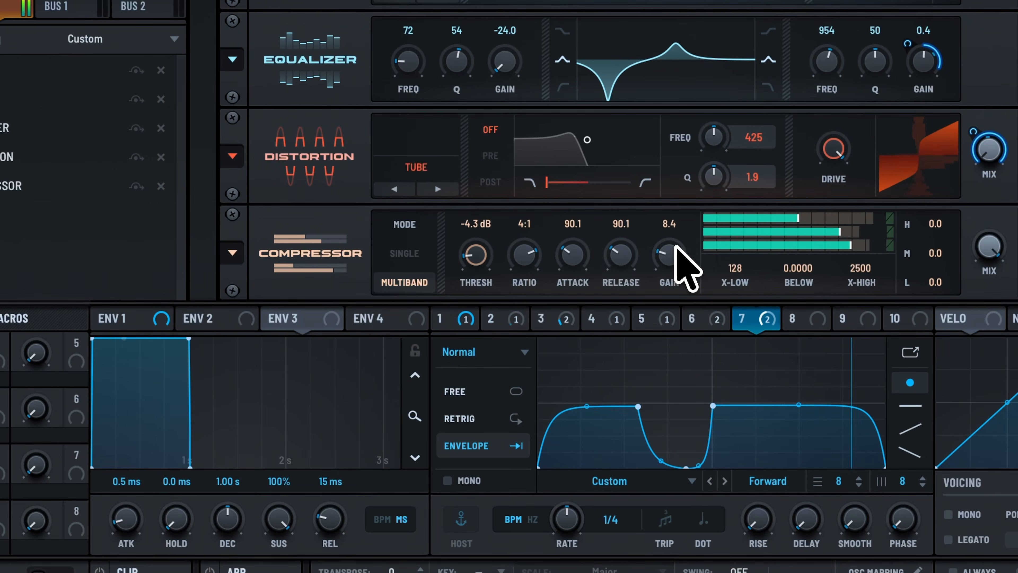
Step: Set the Compressor's Below ratio to 0.3249, its low-band gain to 6.3 dB and its high-band gain to 1.5 dB
drag(764, 270, 764, 216)
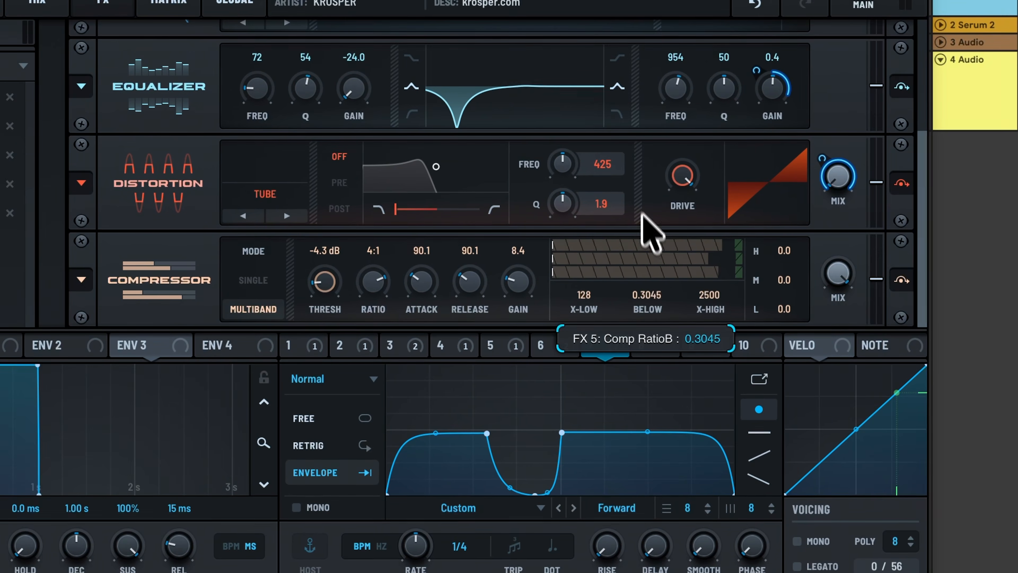
drag(652, 291, 655, 290)
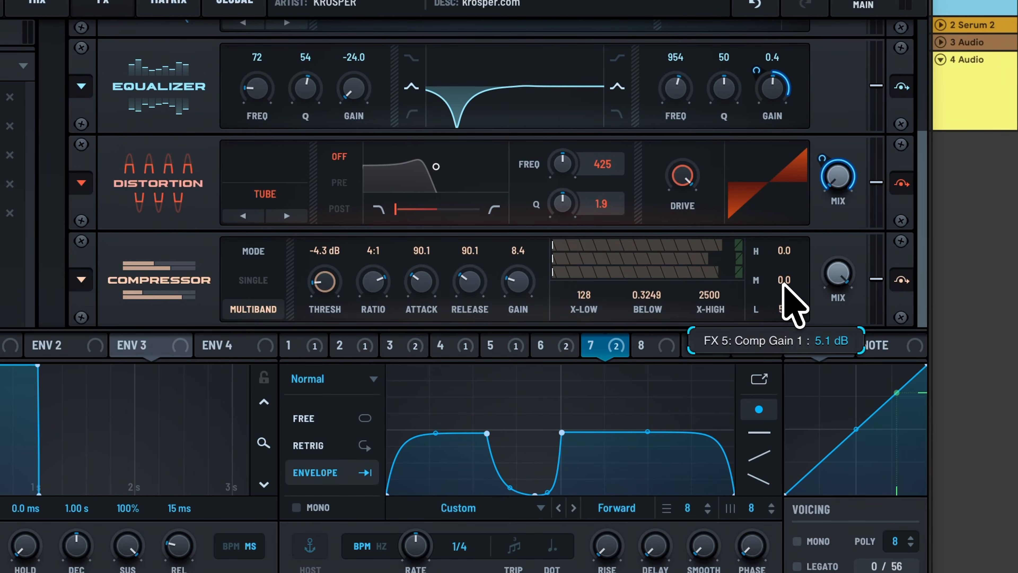
drag(785, 305, 786, 300)
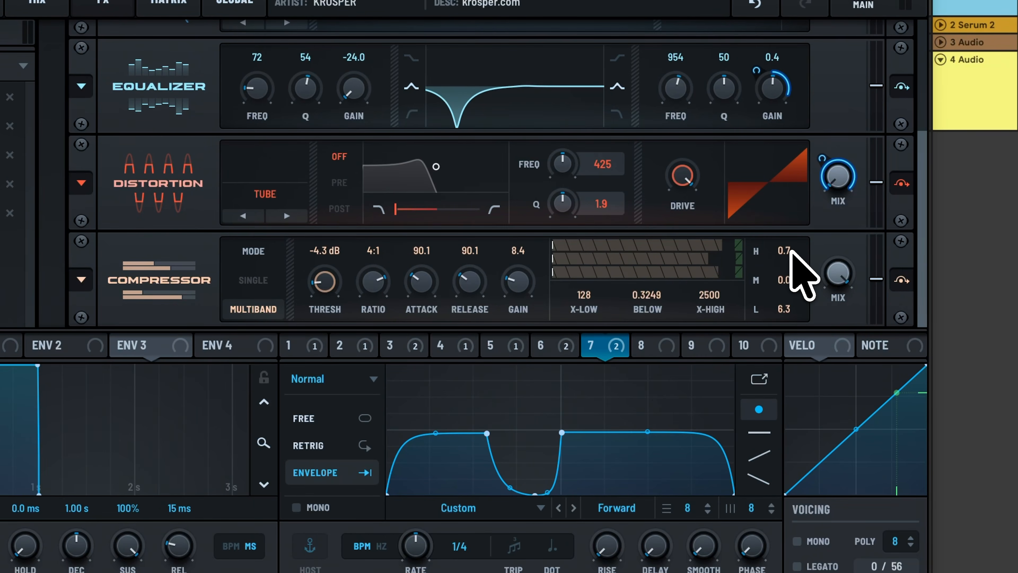
drag(791, 250, 792, 249)
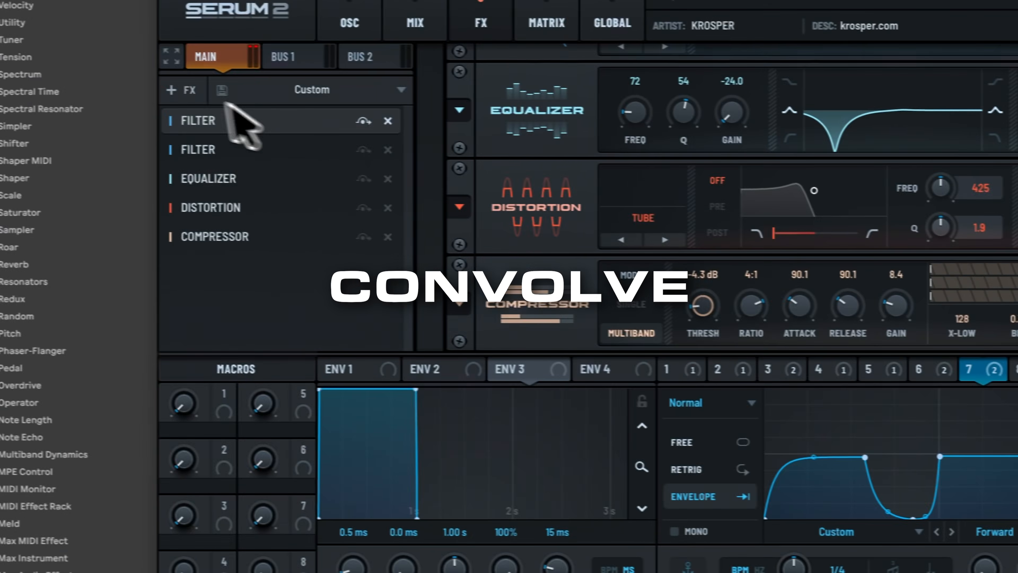
Step: Add a Convolve effect to the main chain and load the factory Long impulse response Digital Hall 2
click(188, 90)
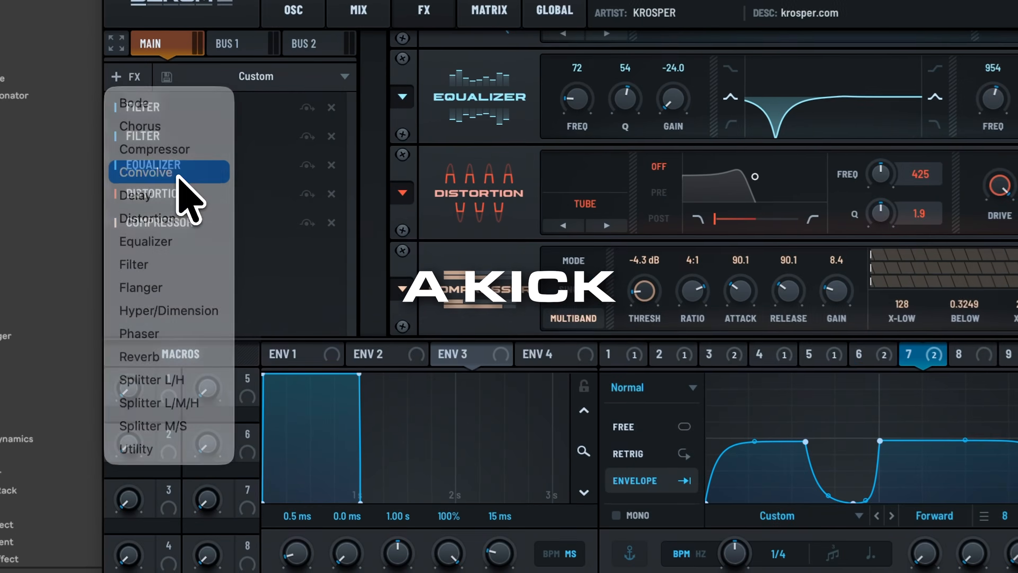
click(176, 161)
click(445, 238)
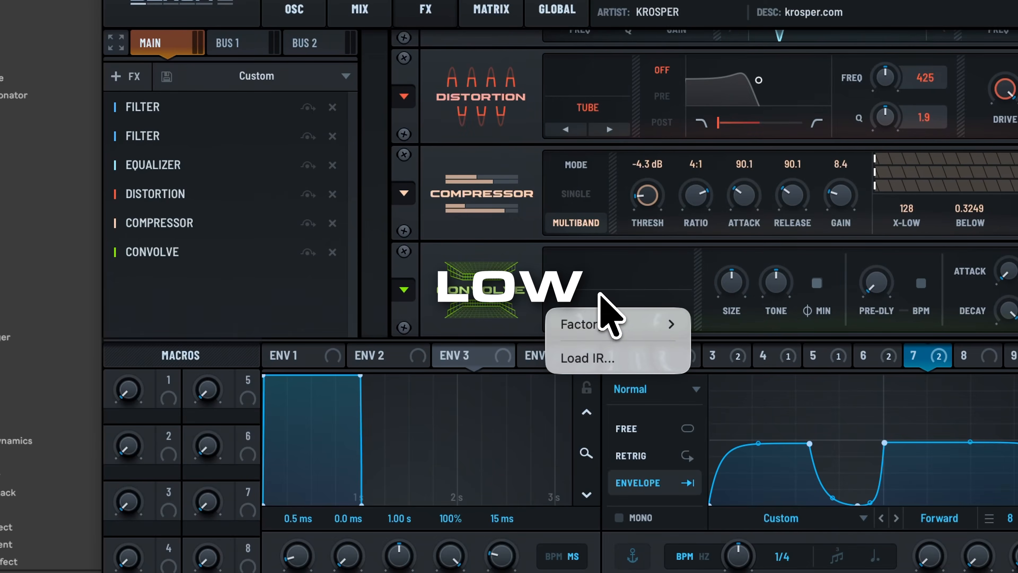
mouse_move(666, 321)
mouse_move(716, 371)
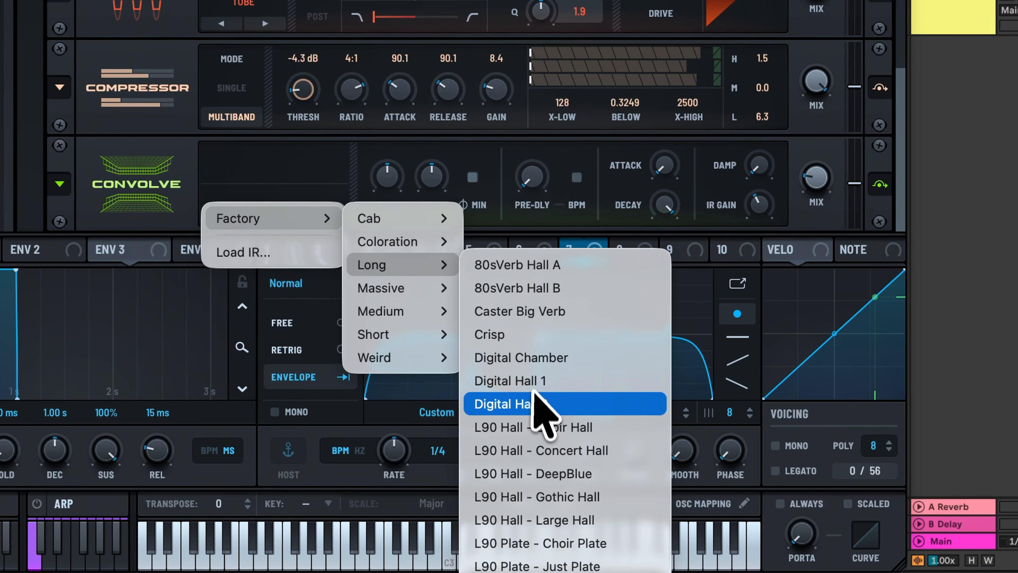
click(537, 403)
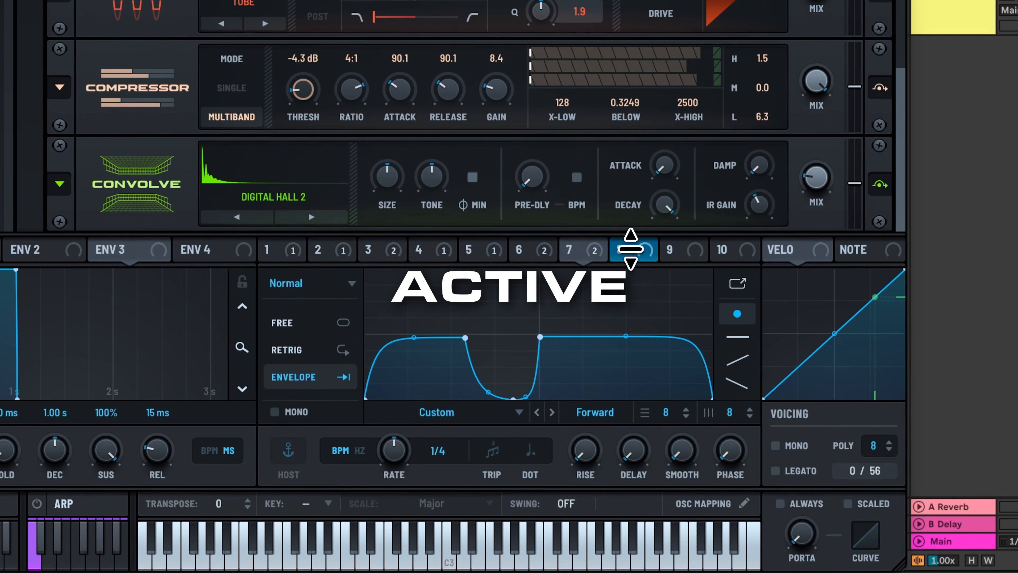
Step: Set LFO 8 to Envelope mode and shape an early half-height peak, a fall to zero at the midpoint and a curved rise to half height
click(631, 249)
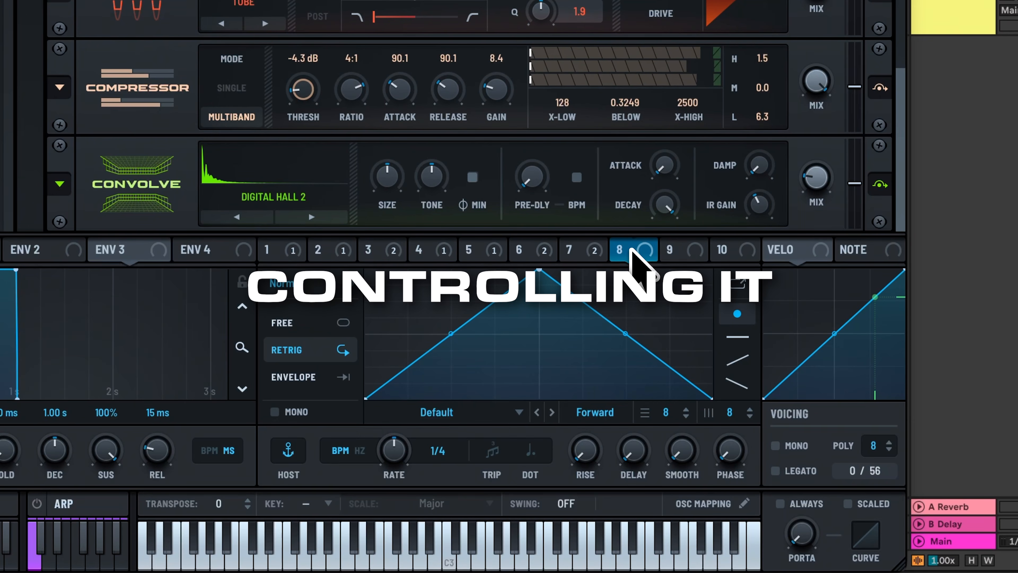
click(341, 379)
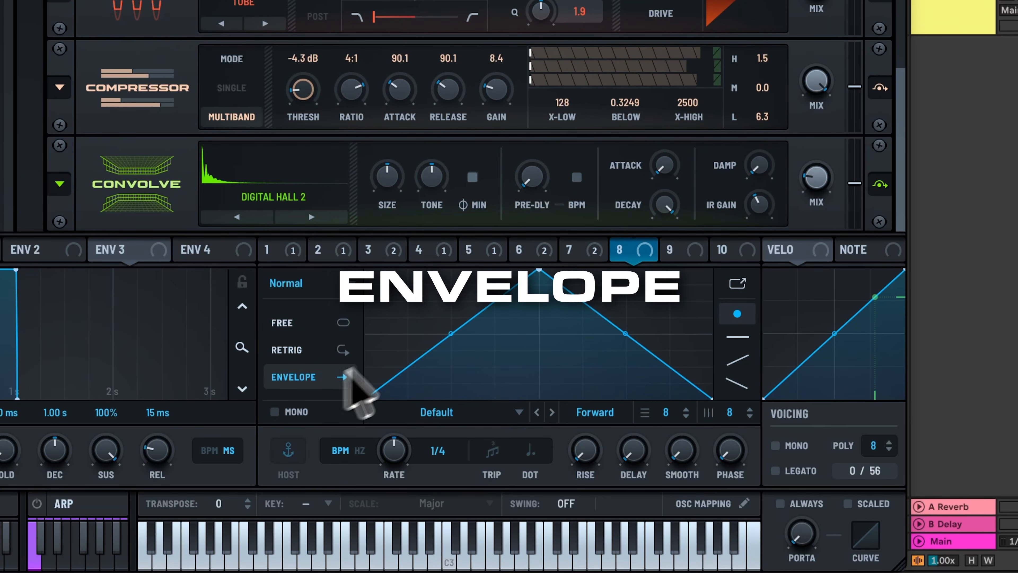
drag(539, 269, 405, 385)
double_click(536, 378)
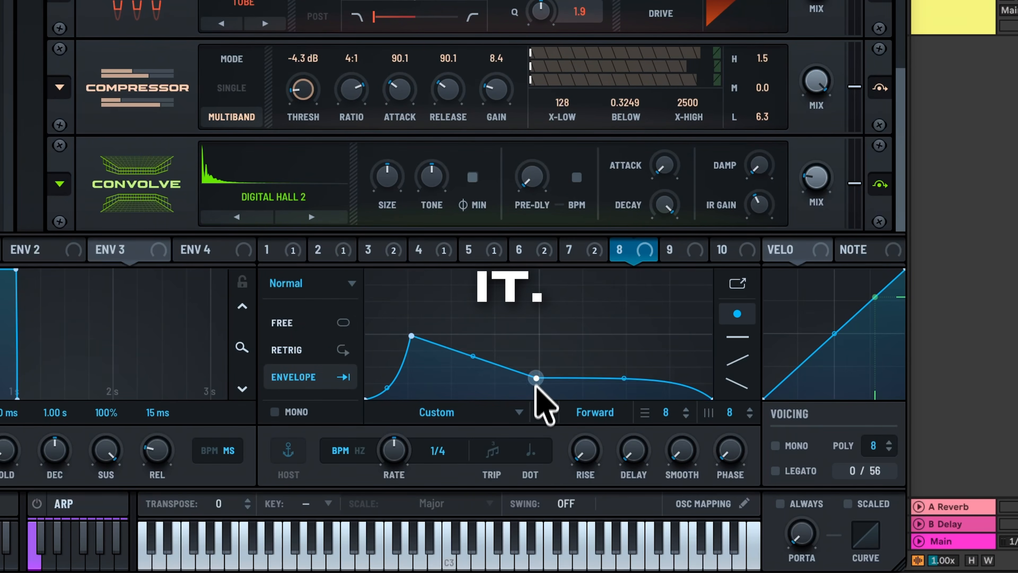
drag(550, 393, 593, 345)
drag(679, 321, 712, 334)
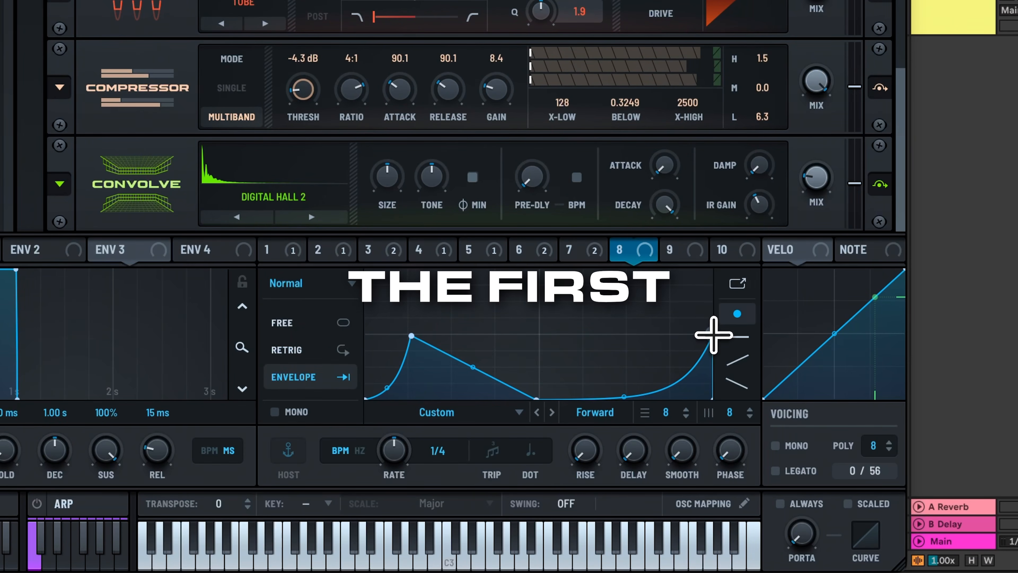
drag(623, 394, 621, 371)
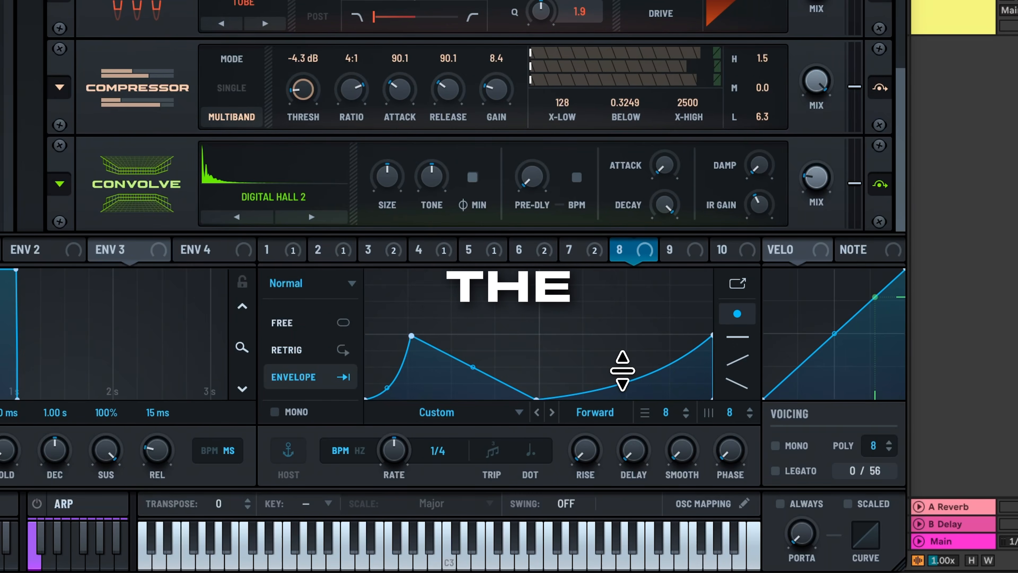
Step: Assign LFO 8 to the Convolve effect's mix and slightly lower the early peak of the LFO 8 curve
drag(644, 249, 816, 126)
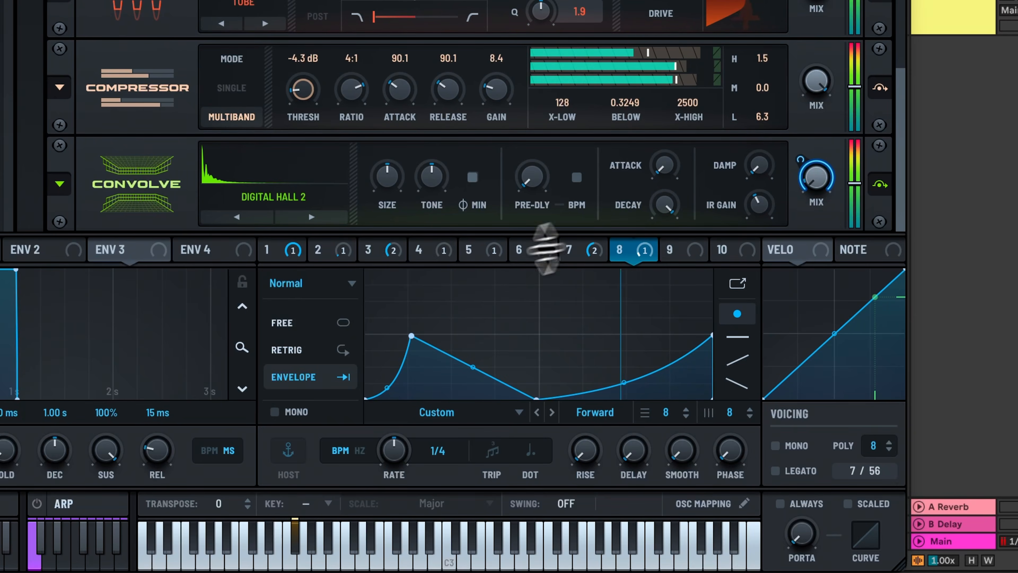
mouse_move(412, 335)
mouse_down()
mouse_move(413, 360)
mouse_move(408, 353)
mouse_up()
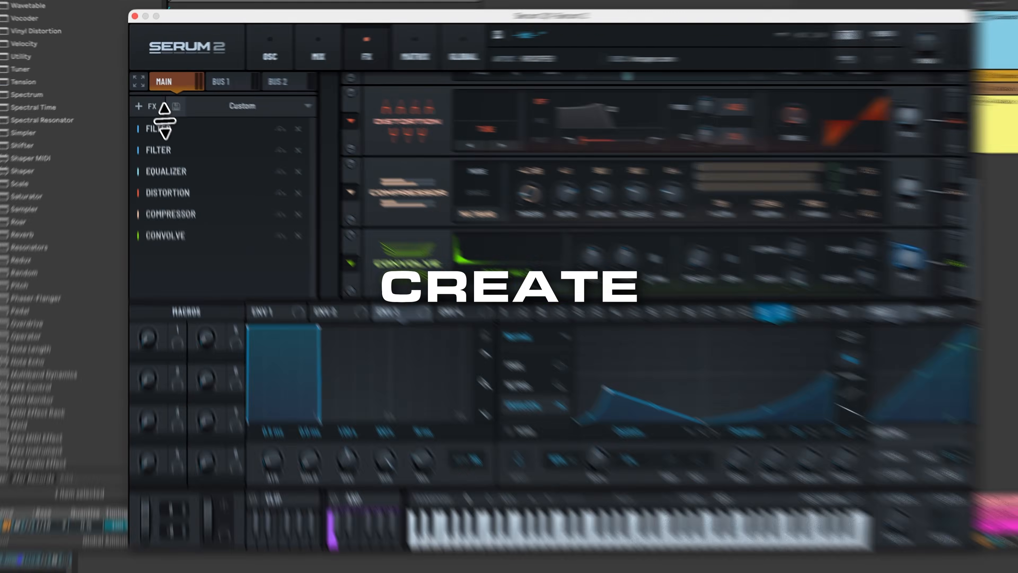
Step: Add a second Equalizer after Convolve with a low-band peak at 59 Hz, Q 56 and gain 9.8
click(148, 99)
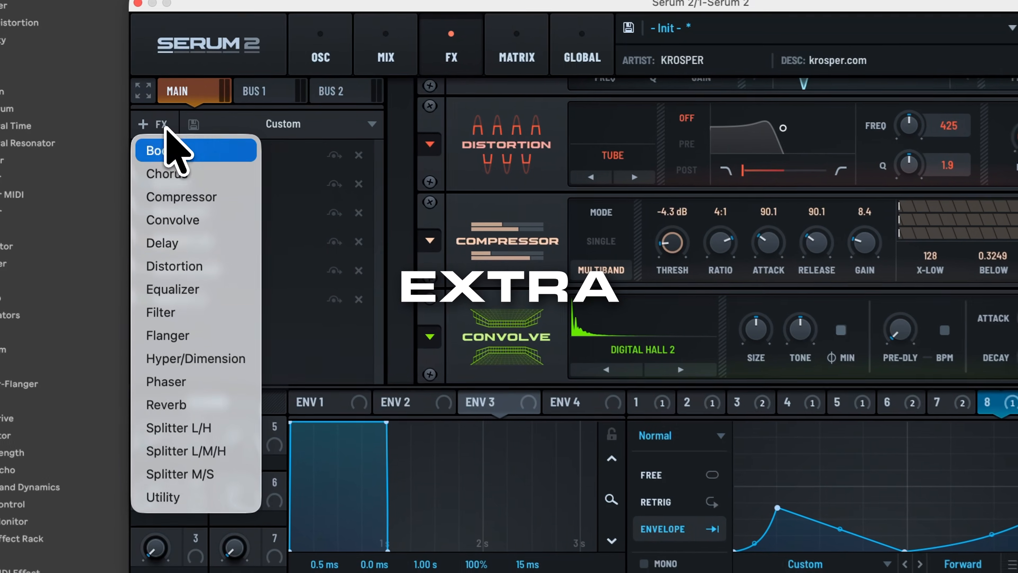
click(189, 289)
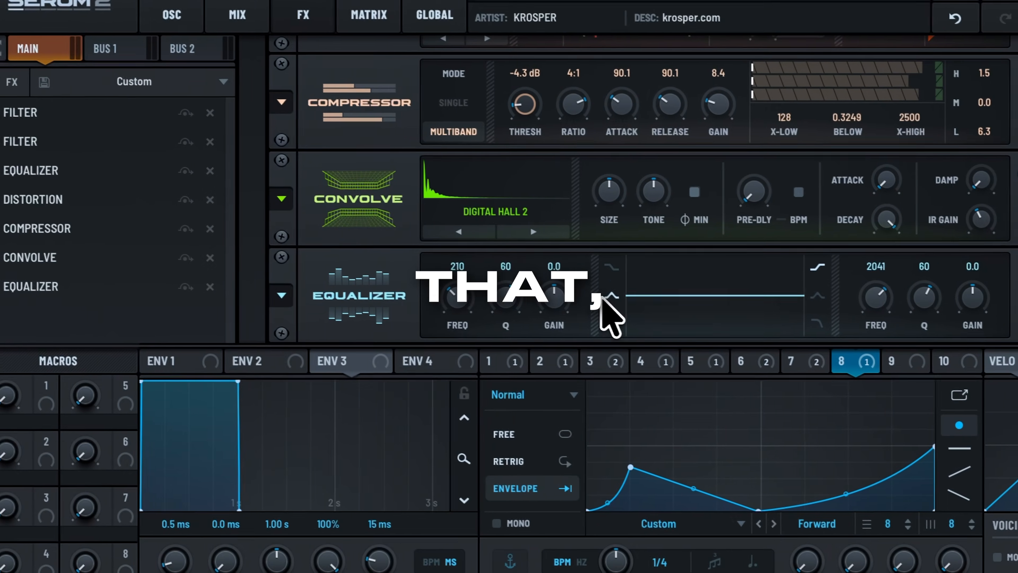
click(751, 337)
drag(704, 336, 712, 299)
drag(592, 335, 592, 336)
drag(448, 296, 493, 314)
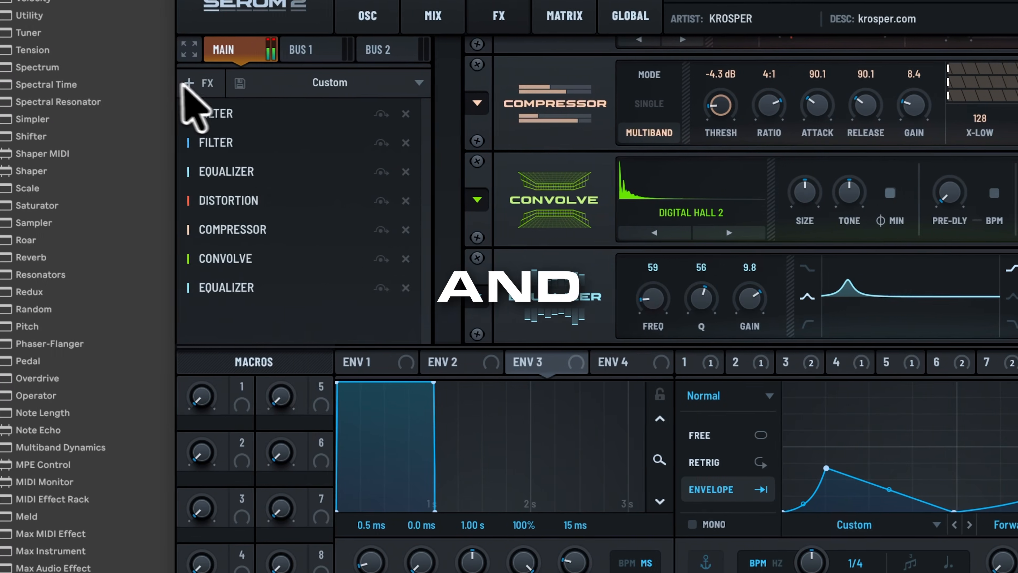
Step: Add a Splitter M/S to the end of the main effects chain and place an Equalizer on its Side branch
click(204, 84)
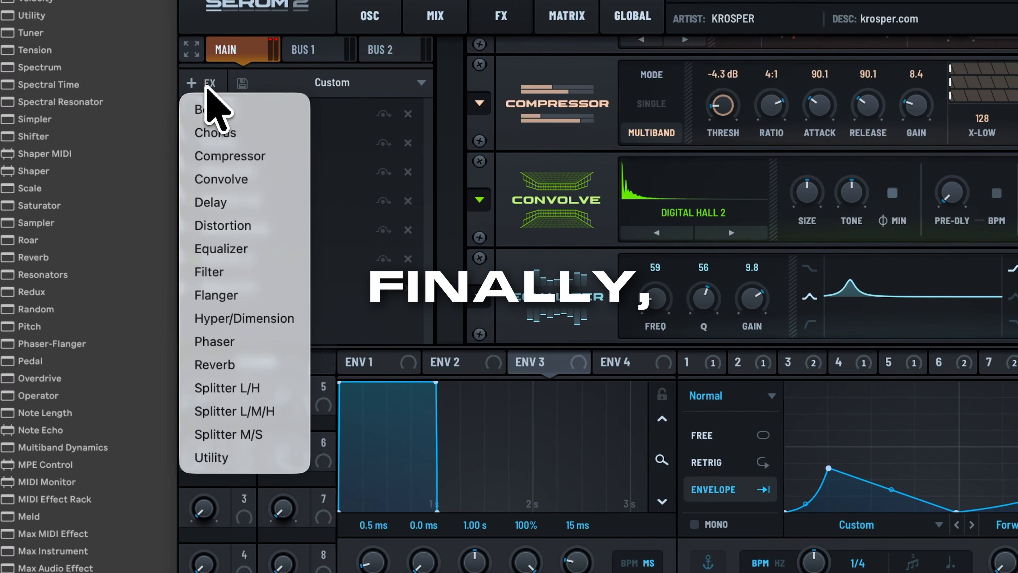
click(236, 434)
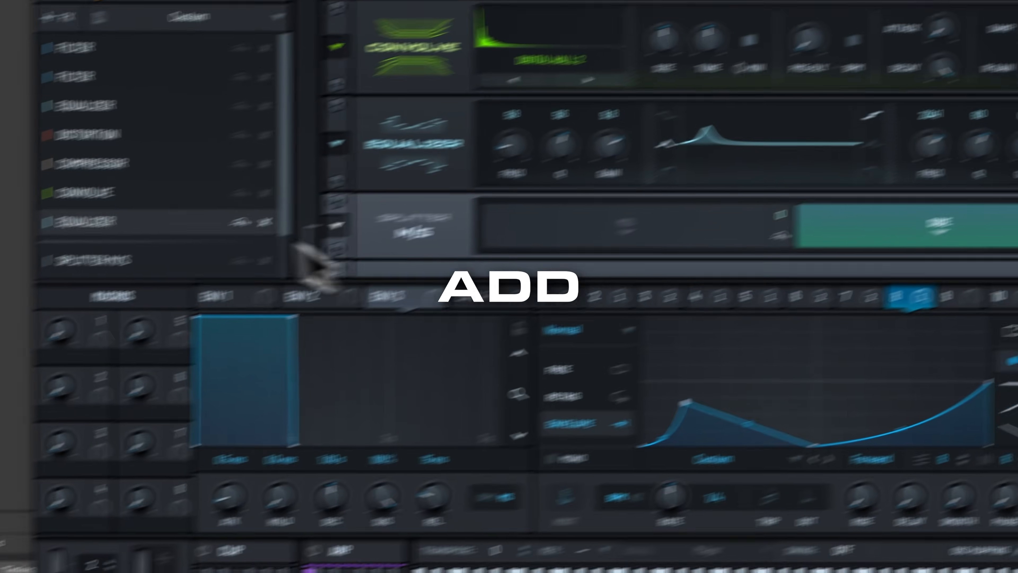
scroll(234, 330, down, 2)
click(204, 330)
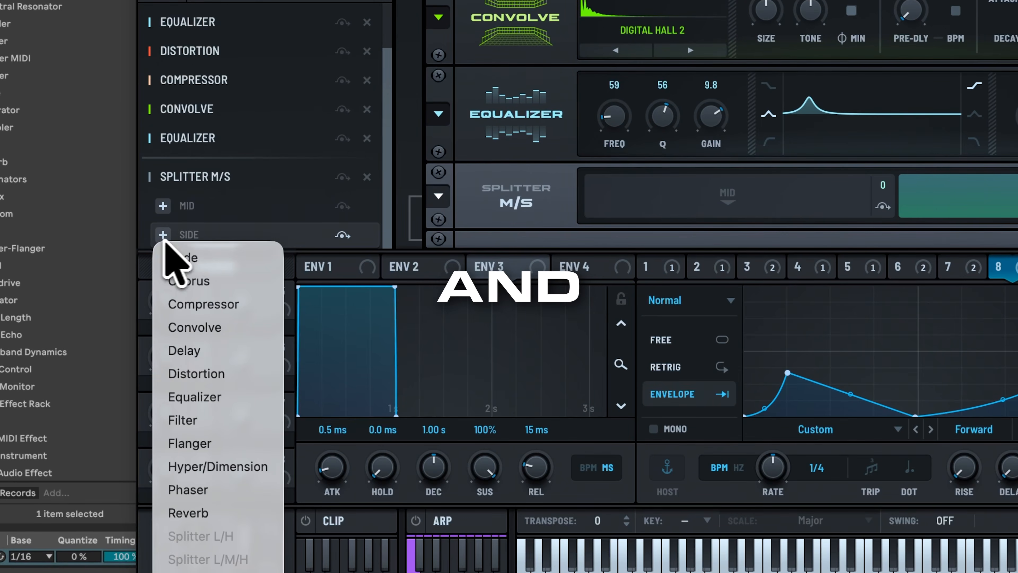
click(200, 397)
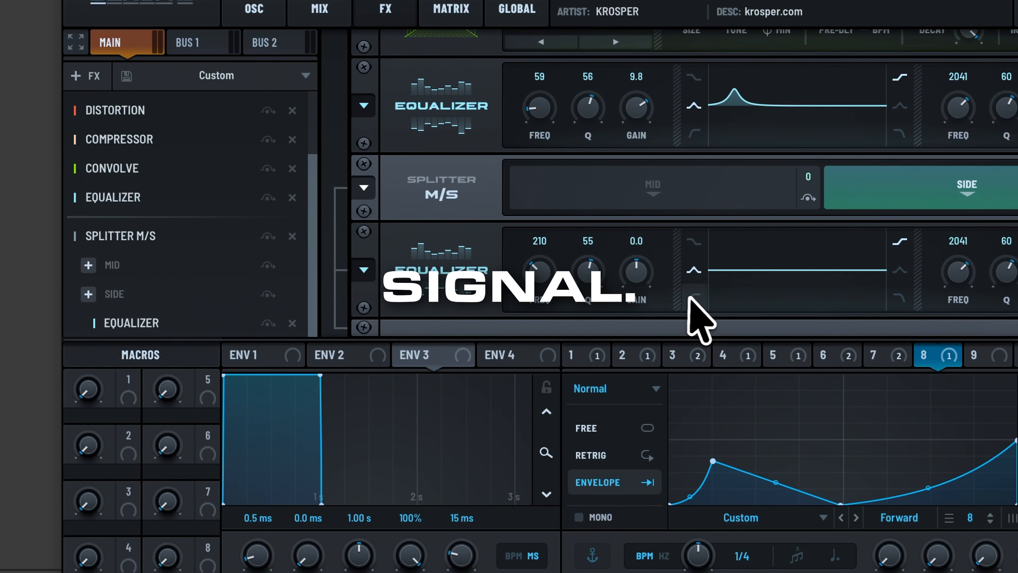
Step: Set the Side Equalizer's low band to a low cut at 735 Hz with Q 46
click(691, 298)
drag(589, 298, 590, 305)
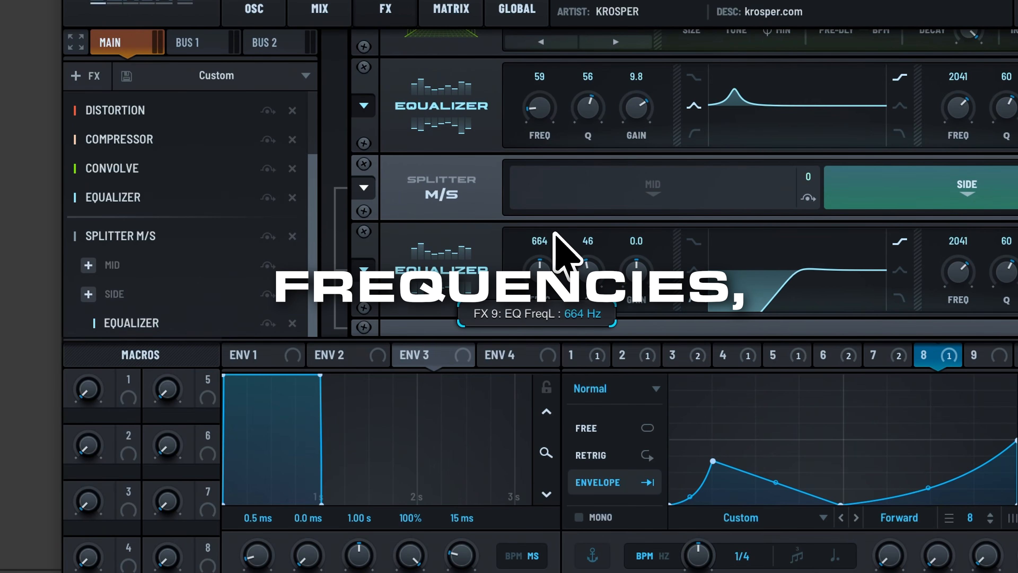
drag(555, 233, 555, 224)
Step: Add a Utility effect to the end of the main chain, enable Mono Bass and raise its frequency
click(76, 76)
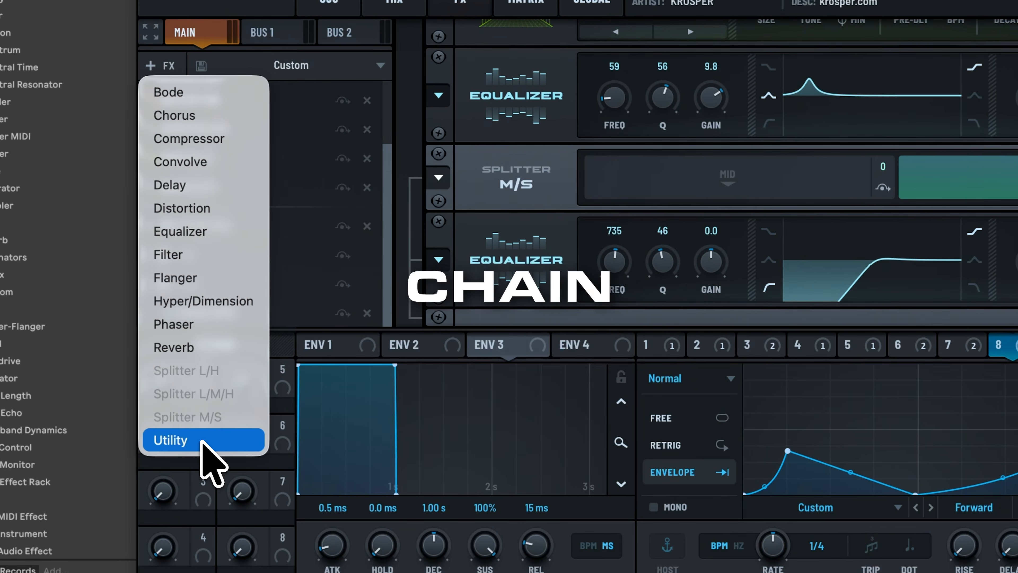
click(200, 440)
click(630, 270)
drag(682, 266, 686, 209)
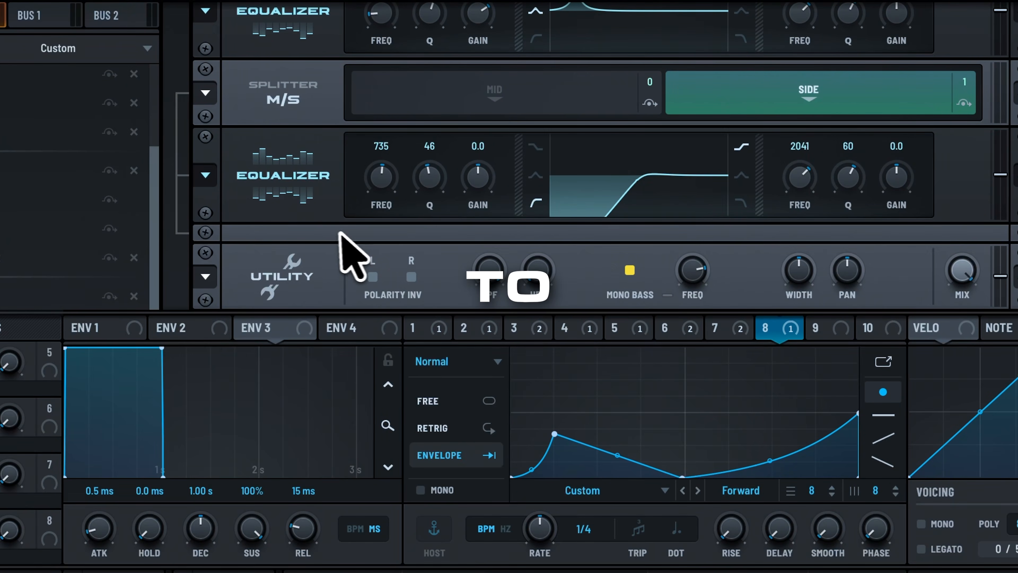
Step: Return to the oscillator page and display LFO 3's envelope curve
scroll(347, 249, up, 10)
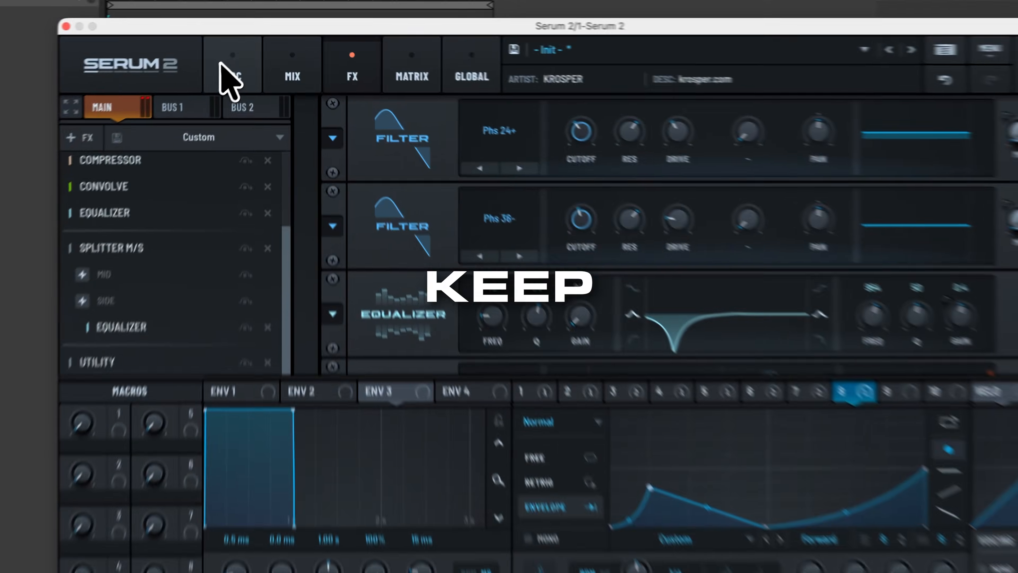
click(250, 52)
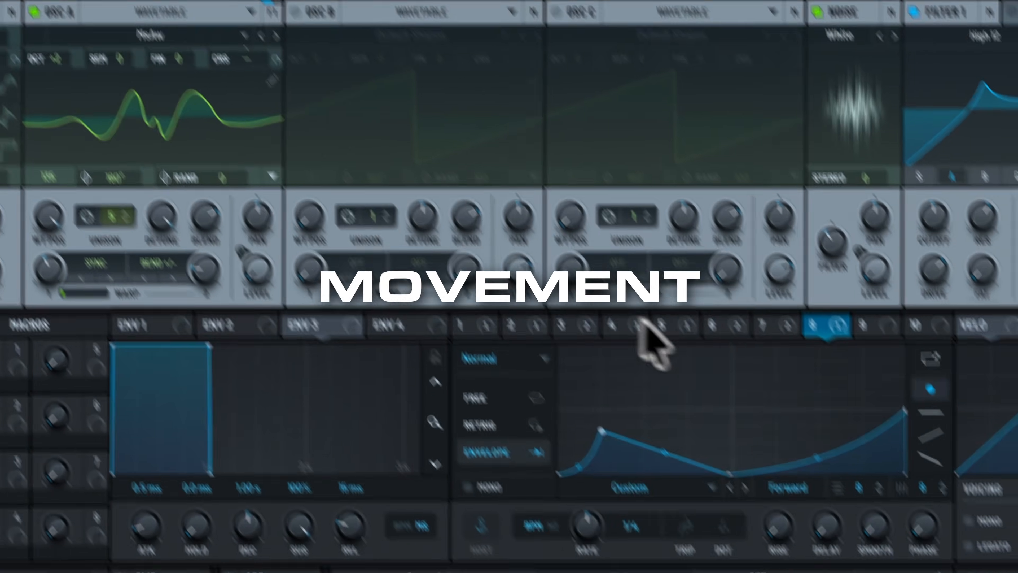
click(567, 332)
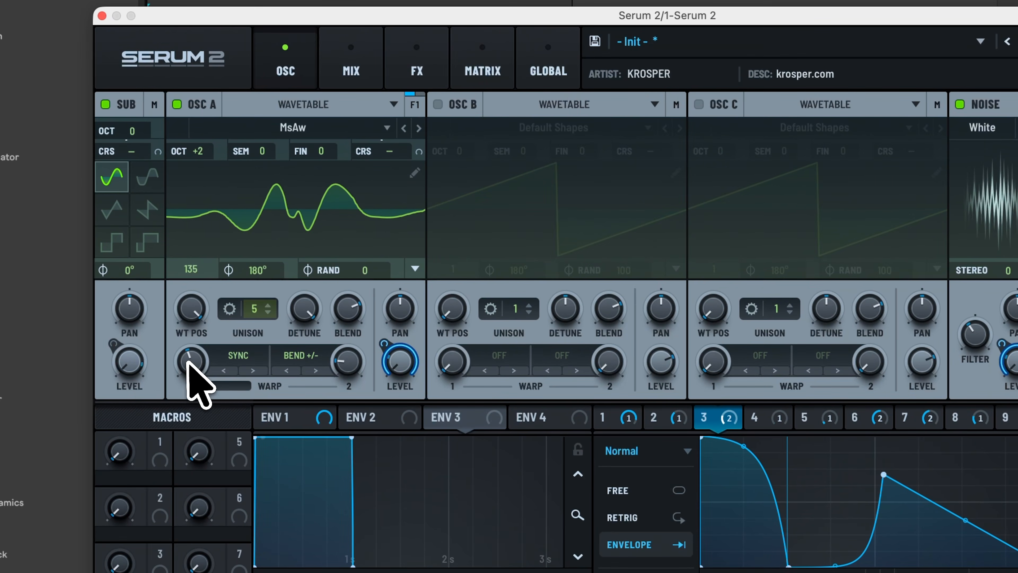
Step: Try different Sync and Bend +/- warp amounts on oscillator A
drag(92, 230, 87, 220)
mouse_move(187, 353)
mouse_down()
mouse_move(183, 372)
mouse_move(196, 367)
mouse_up()
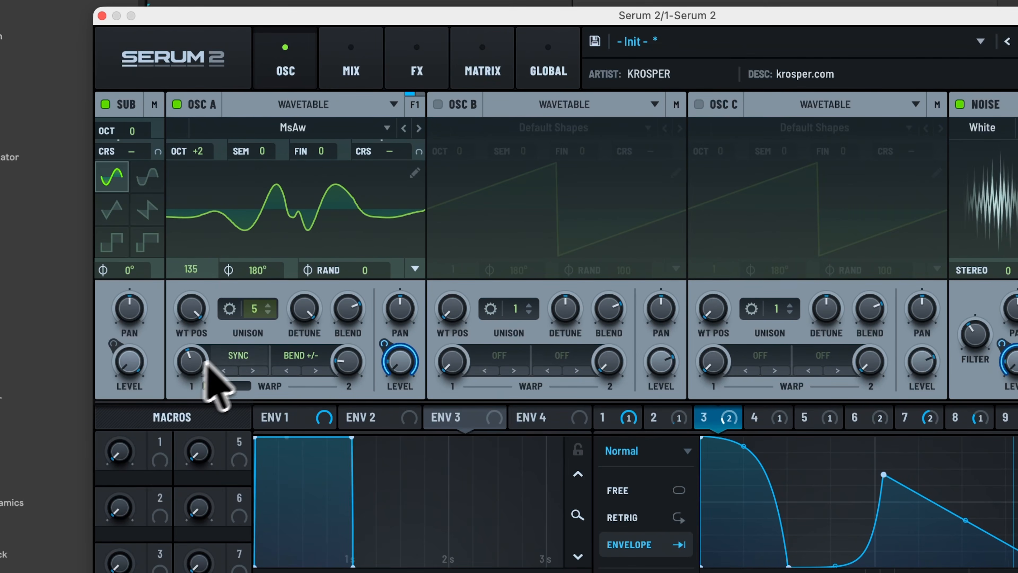
drag(352, 363, 372, 269)
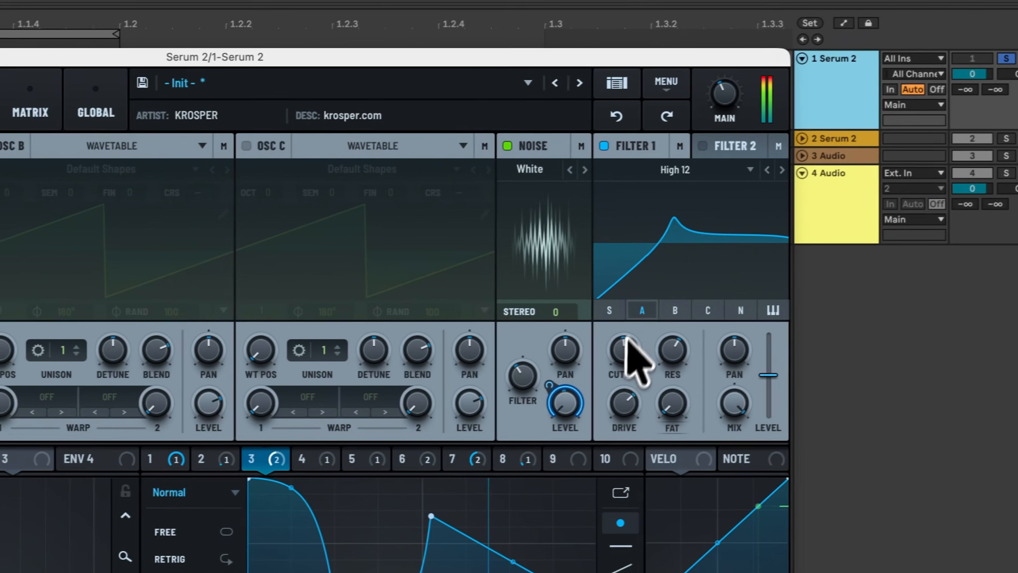
Step: Try a higher cutoff on the High 12 filter in Filter 1 and undo the change
mouse_move(857, 325)
drag(619, 346, 622, 332)
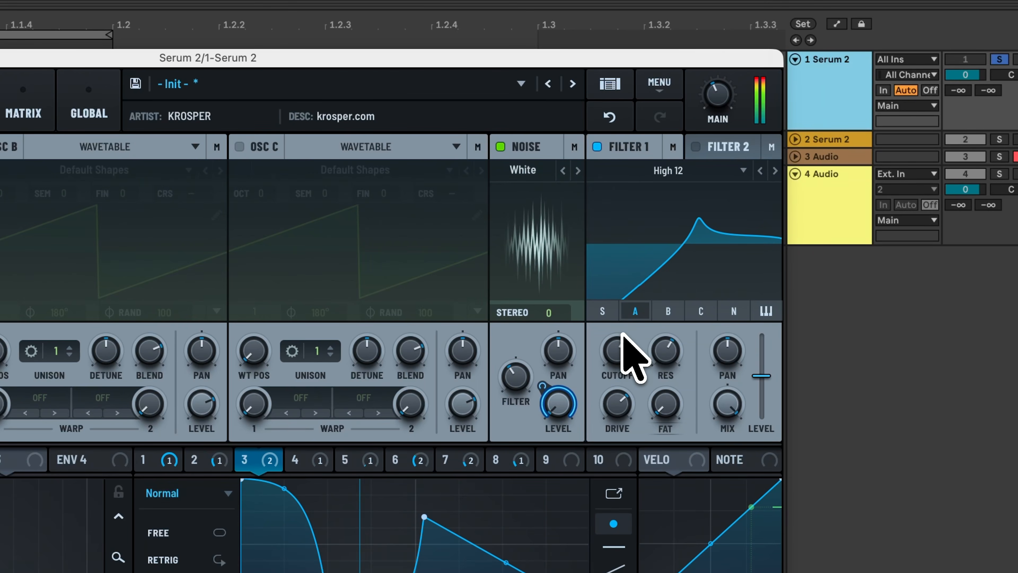
key(super+z)
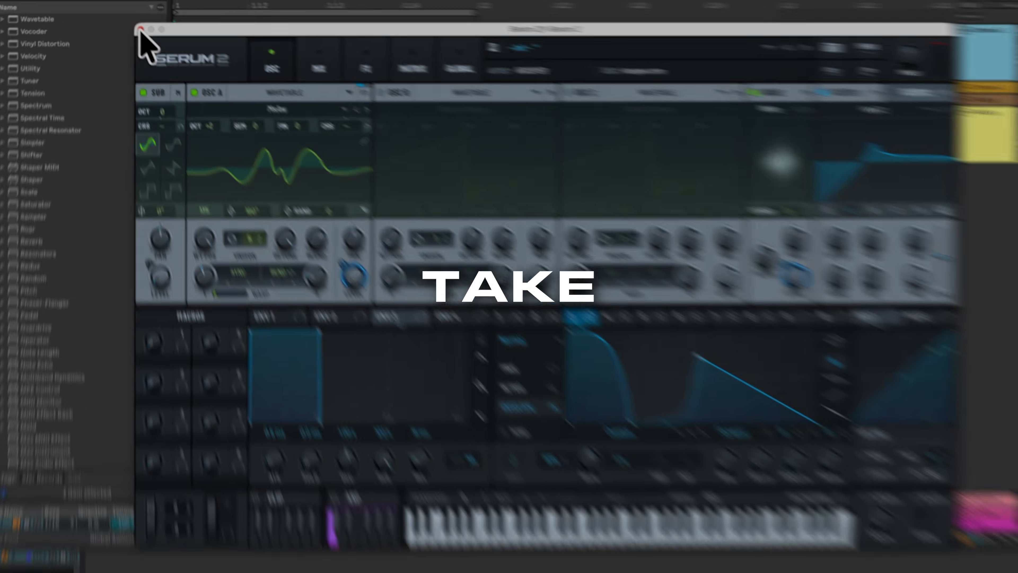
Step: Close the Serum 2 window and set the audio input of track 4 Audio to 1-Serum 2
click(133, 21)
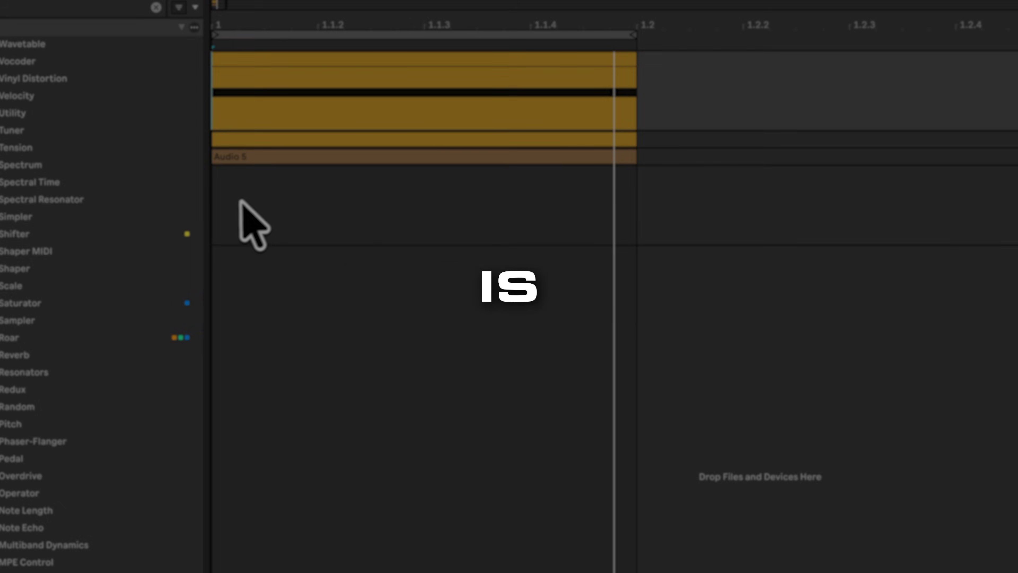
click(239, 220)
click(880, 174)
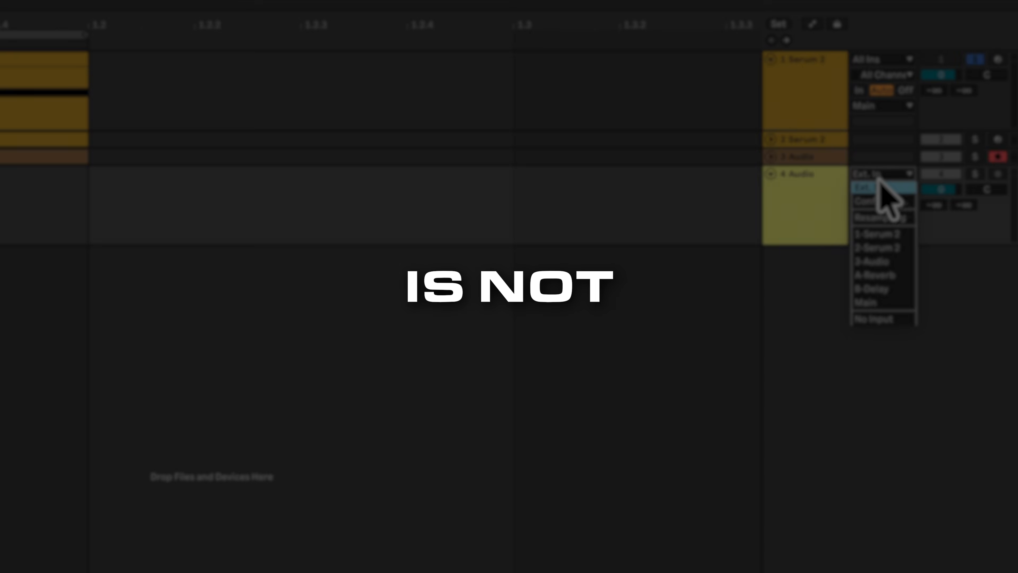
click(891, 233)
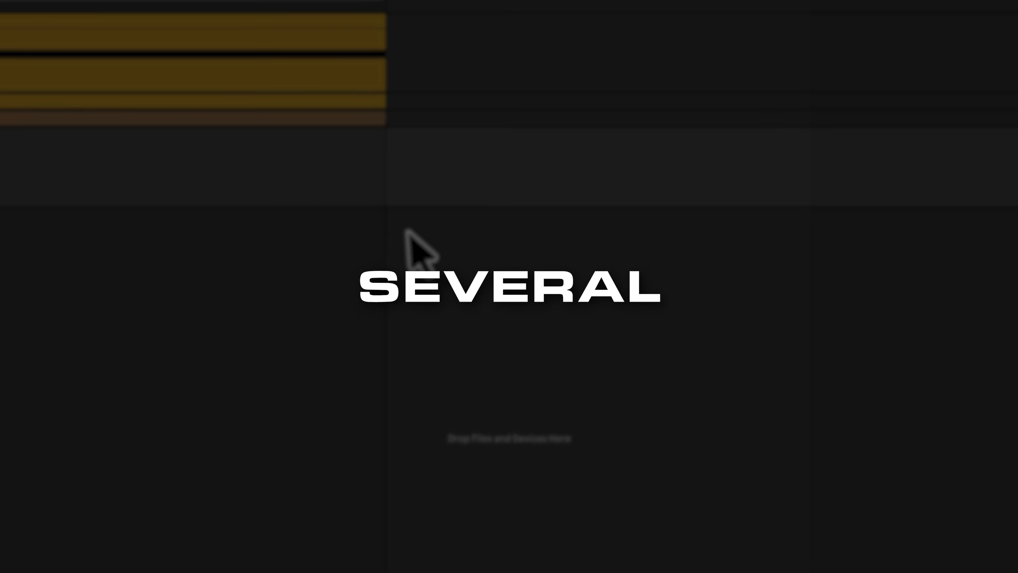
Step: Record the kick onto track 4 Audio and delete the recorded part after beat 1.2
click(652, 0)
key(space)
drag(596, 206, 1017, 213)
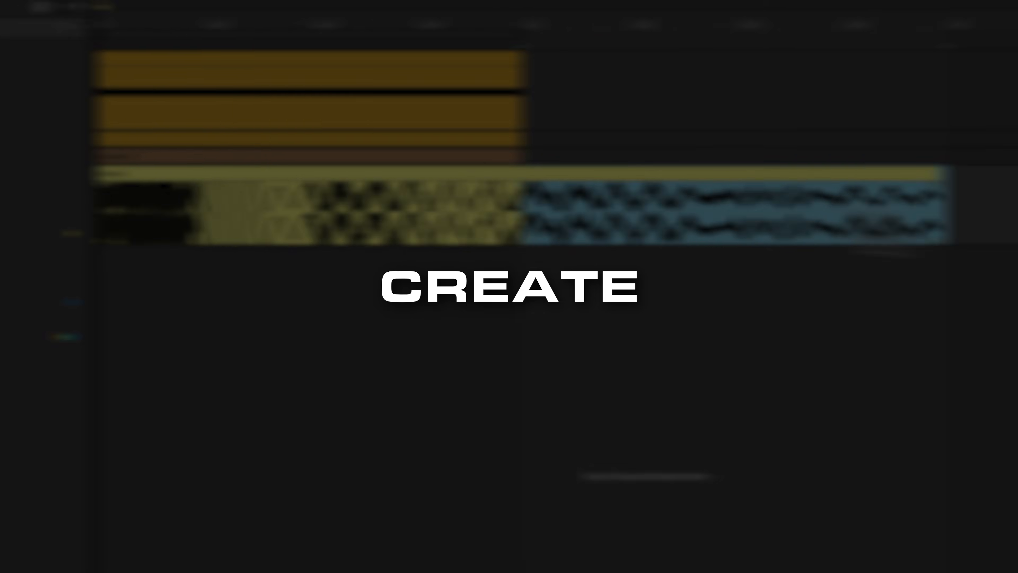
key(Delete)
Step: Duplicate the recorded kick clip four times in a row on track 4 Audio
click(207, 161)
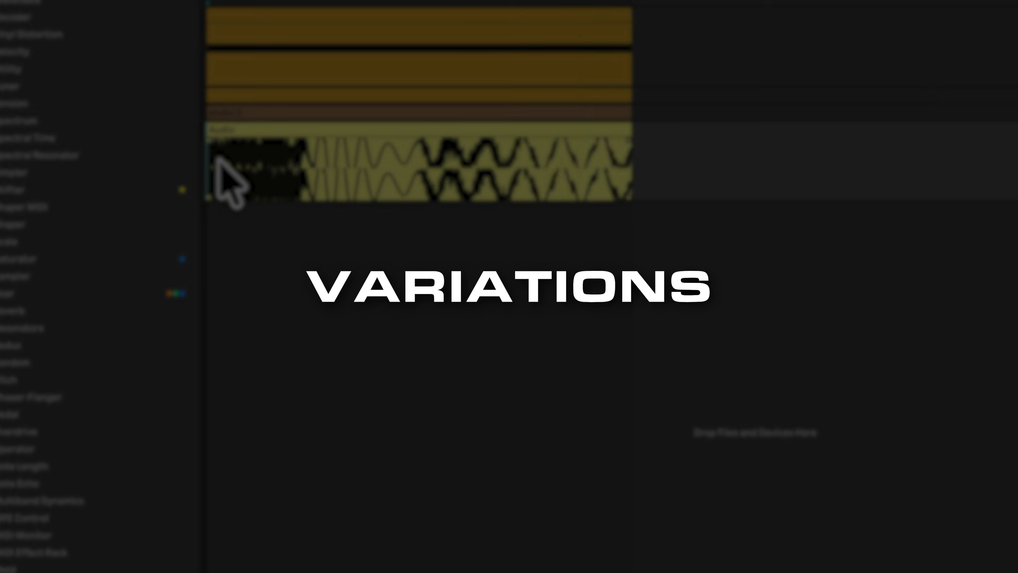
scroll(206, 161, down, 6)
click(258, 128)
key(super+d)
key(super+d)
key(super+d)
key(super+d)
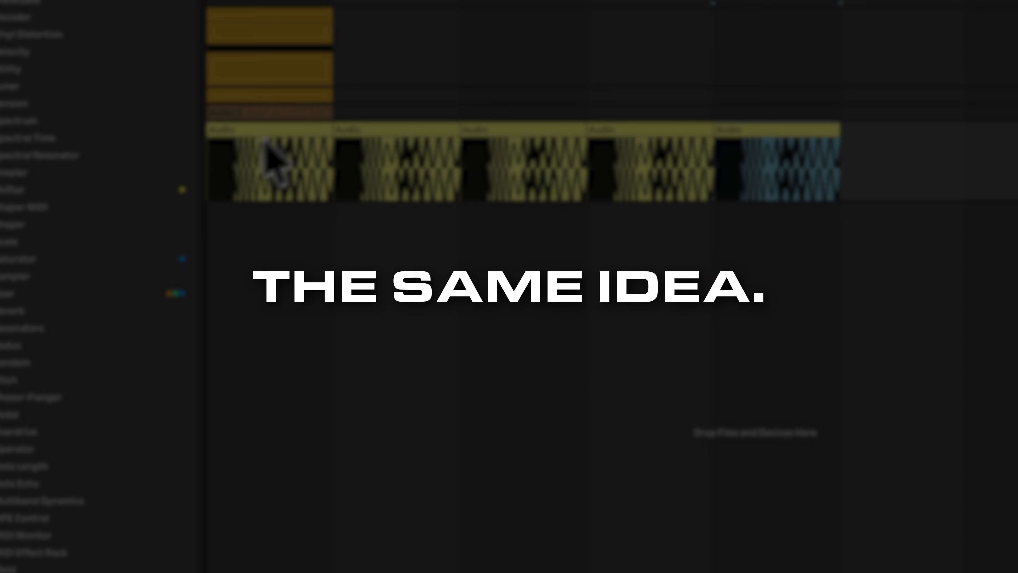
Step: Play back the row of recorded kick clips from the start several times
click(211, 176)
key(space)
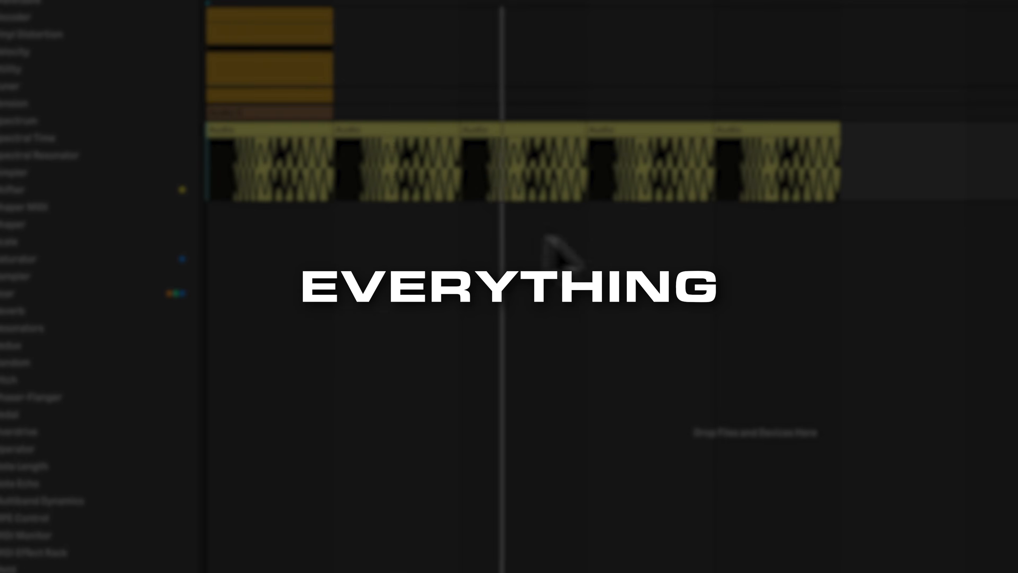
scroll(429, 221, up, 3)
scroll(431, 218, down, 5)
key(space)
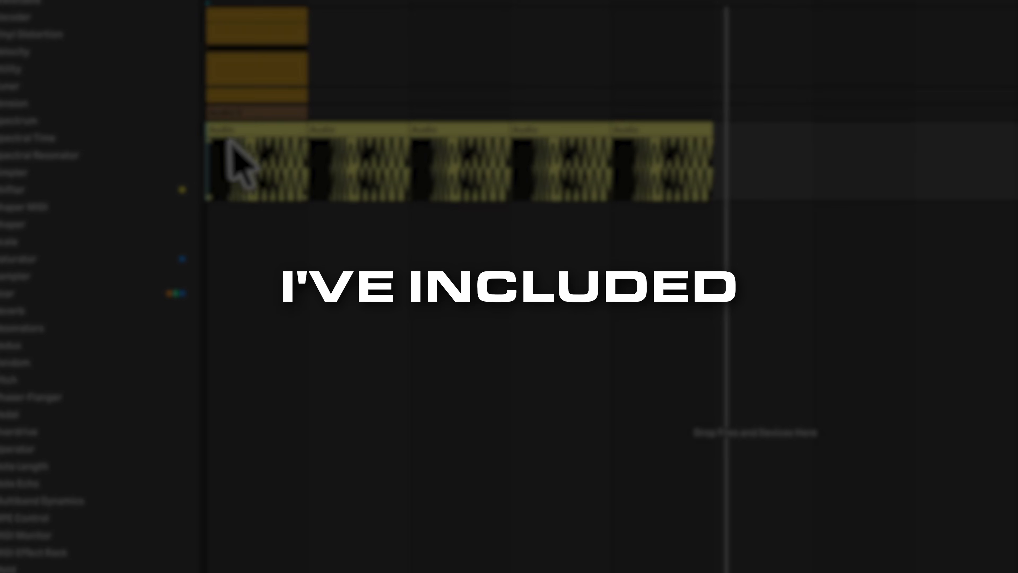
click(228, 128)
key(space)
click(215, 49)
key(space)
key(space)
key(space)
key(space)
click(322, 4)
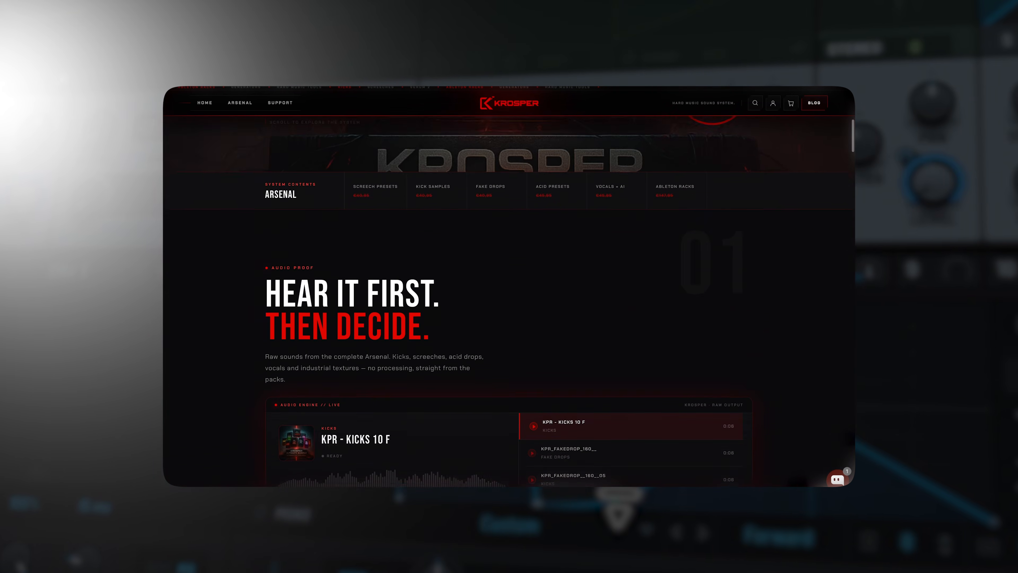
Step: Switch to the KROSPER website and look through the Hard Techno Arsenal bundle page down to its closing price section
scroll(509, 301, down, 10)
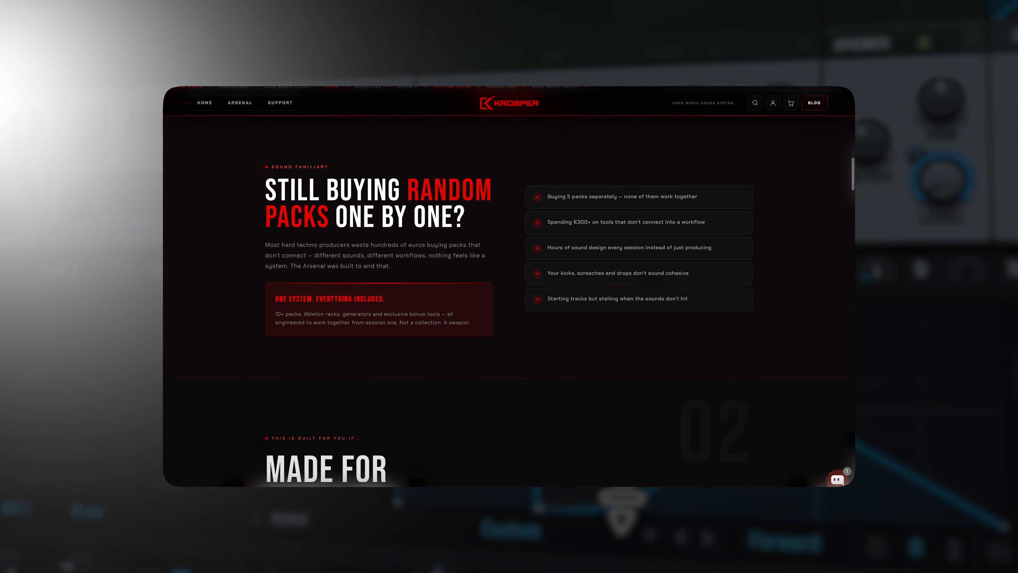
scroll(509, 301, down, 15)
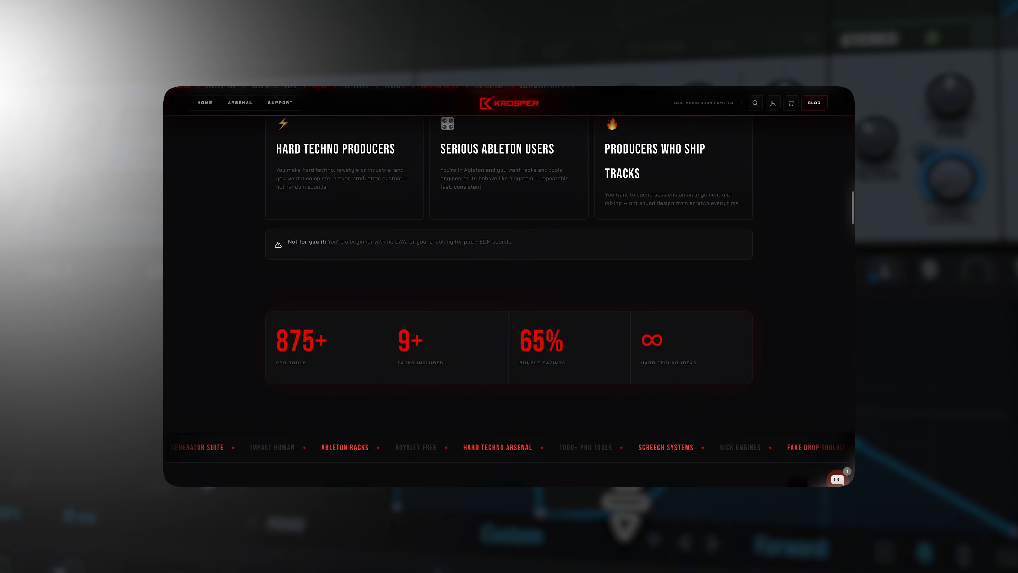
scroll(510, 301, down, 14)
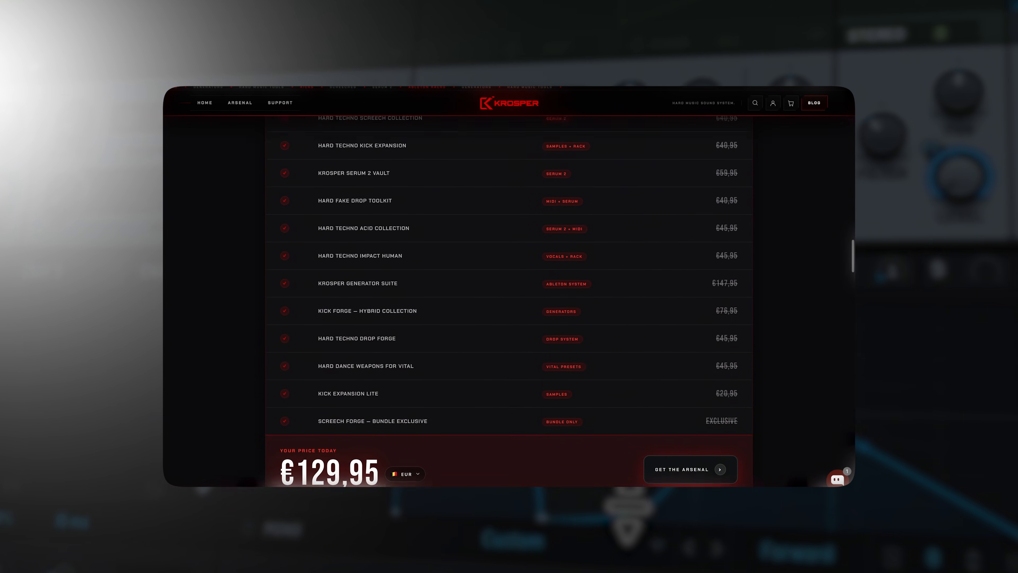
scroll(509, 301, down, 14)
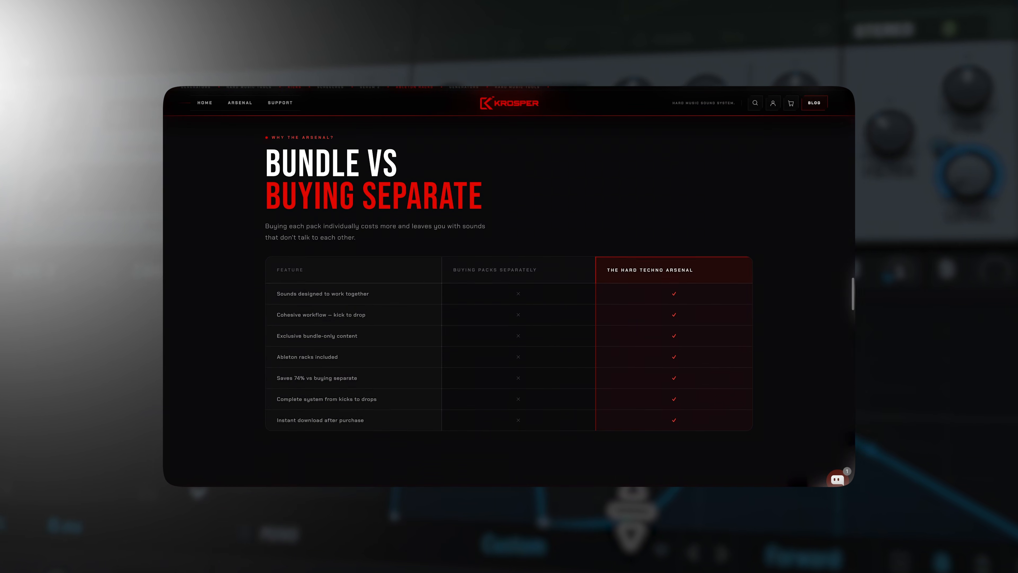
scroll(509, 301, down, 14)
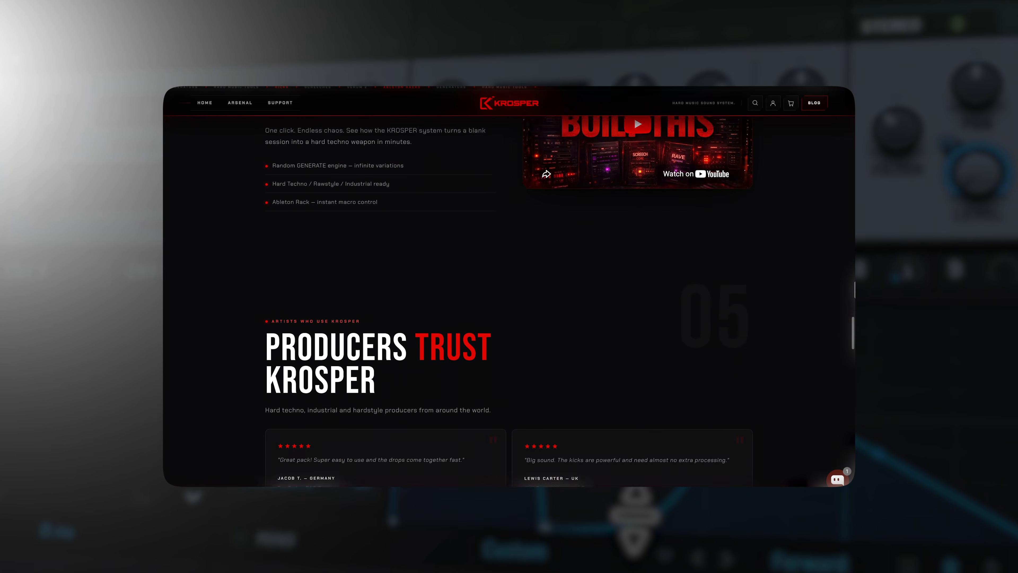
scroll(509, 301, down, 14)
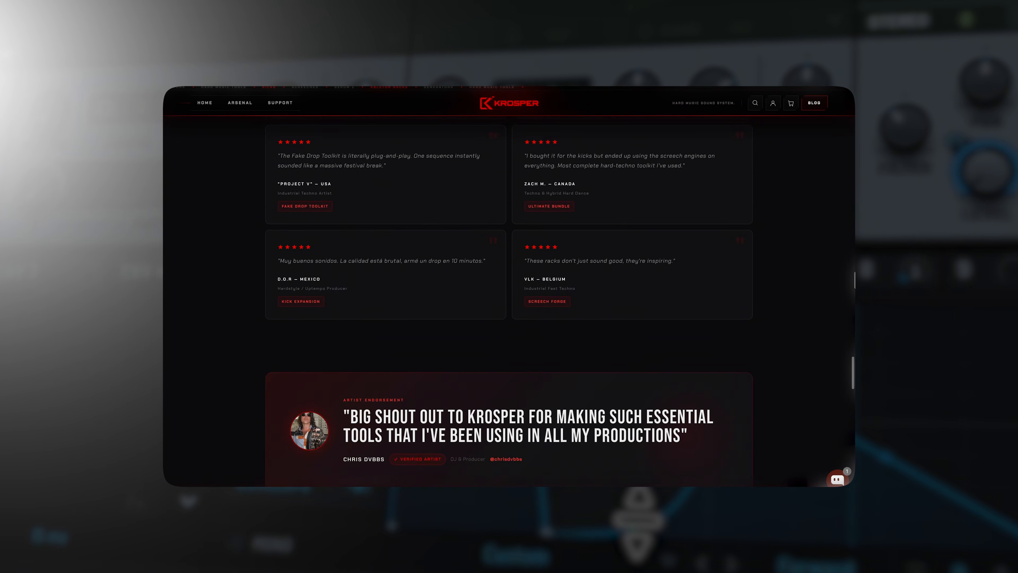
scroll(509, 301, down, 12)
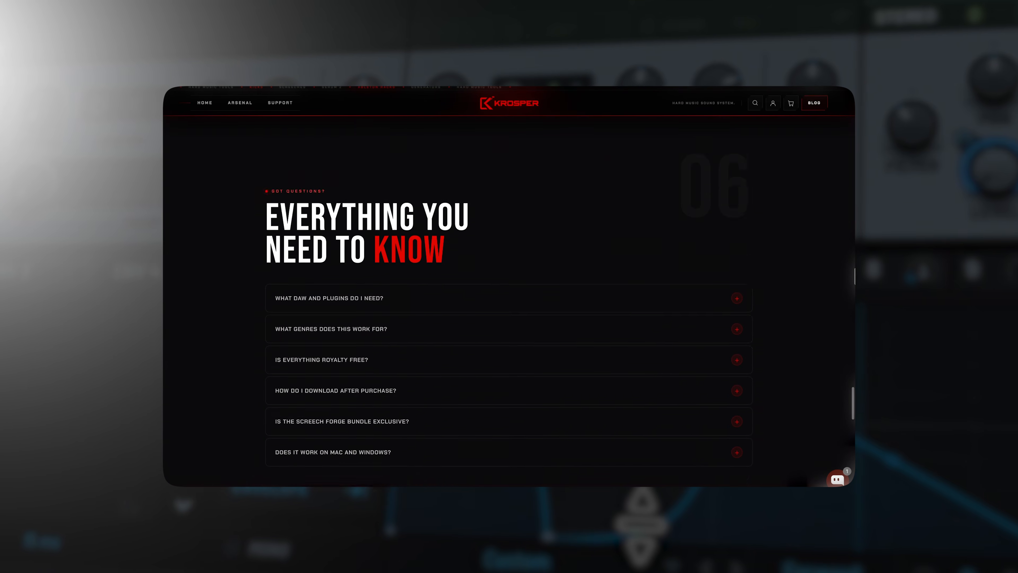
scroll(509, 301, down, 7)
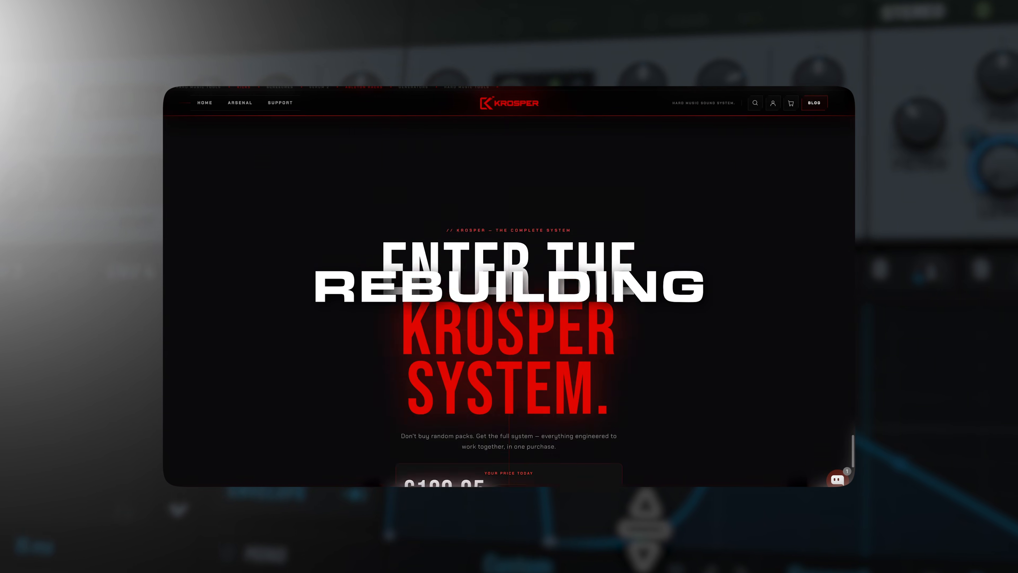
scroll(509, 301, up, 1)
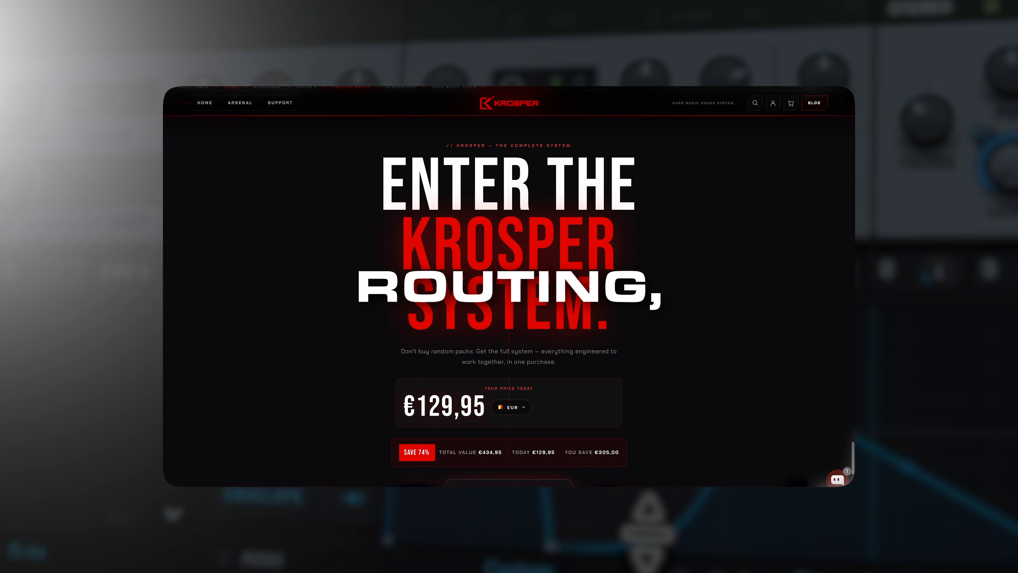
scroll(509, 300, down, 1)
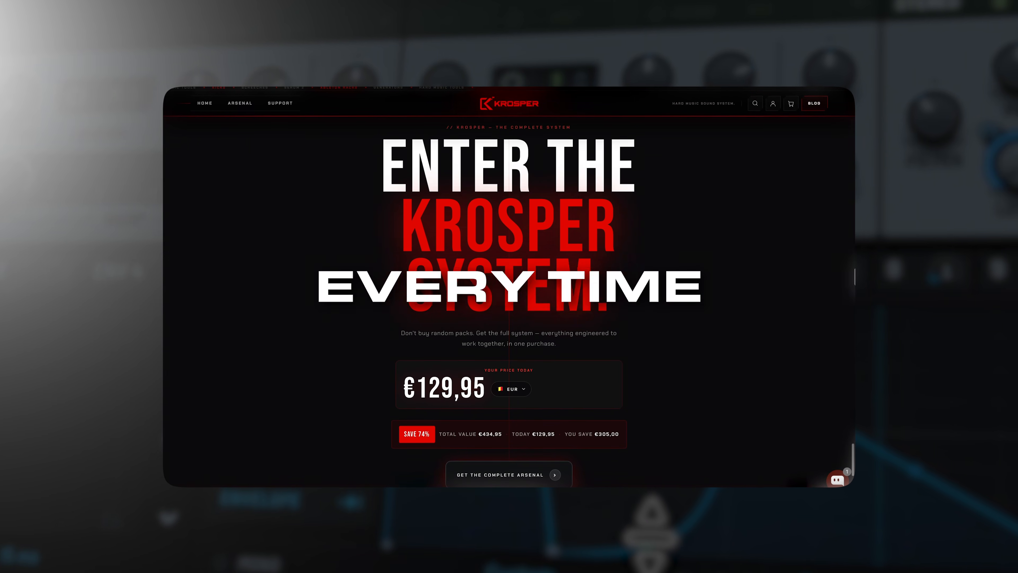